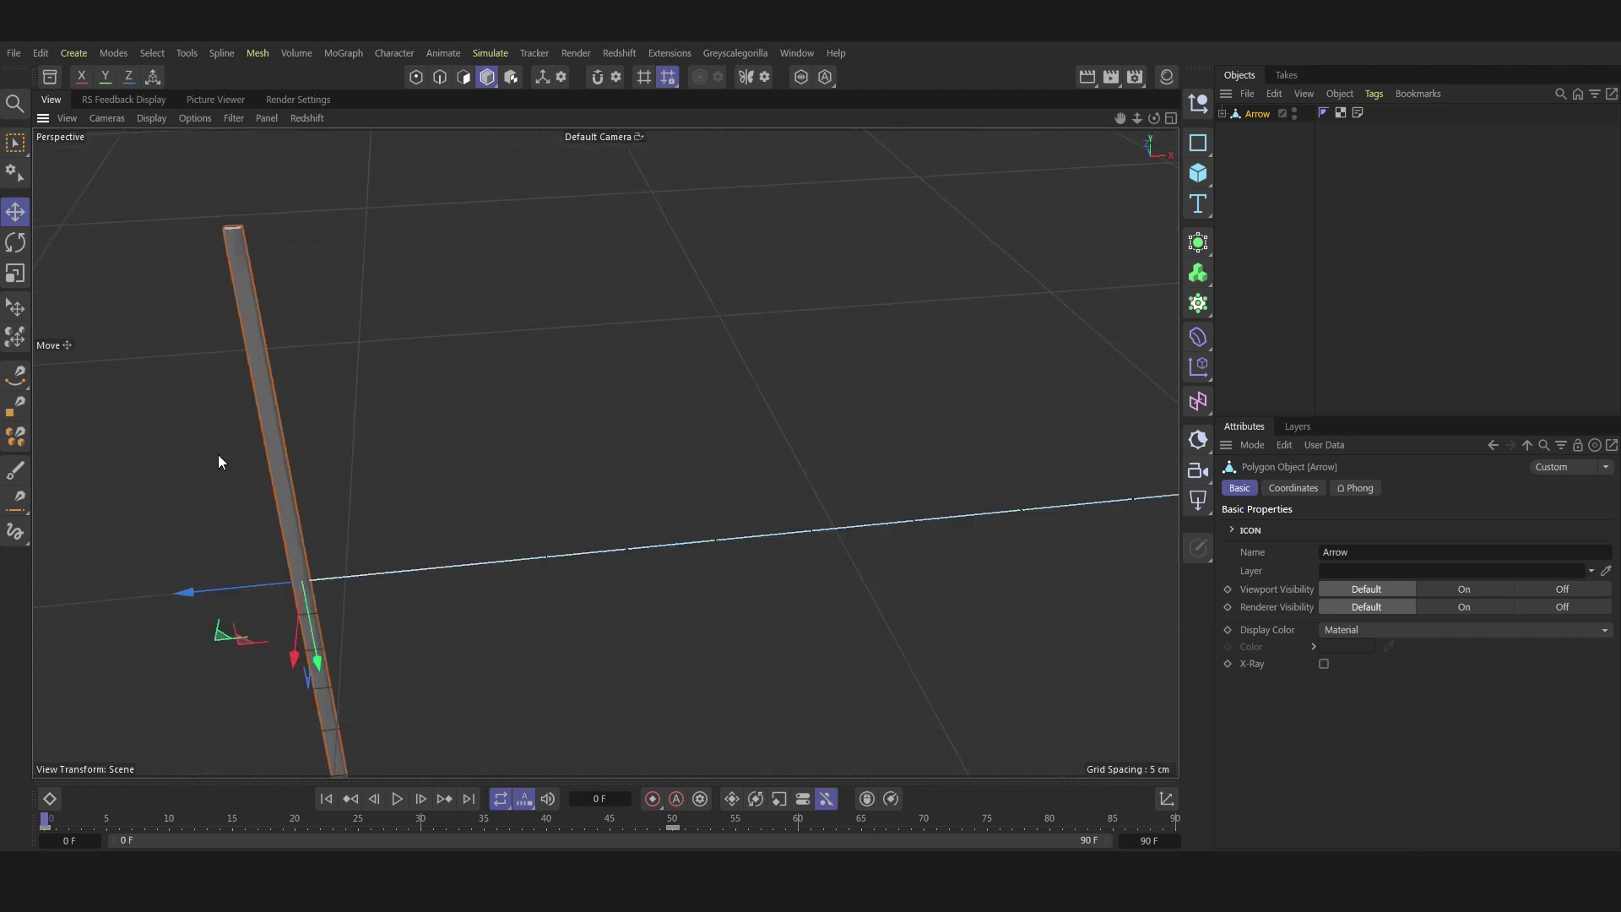
Step: Switch to the top view and play the arrow's existing movement along its path
scroll(218, 456, "down", 10)
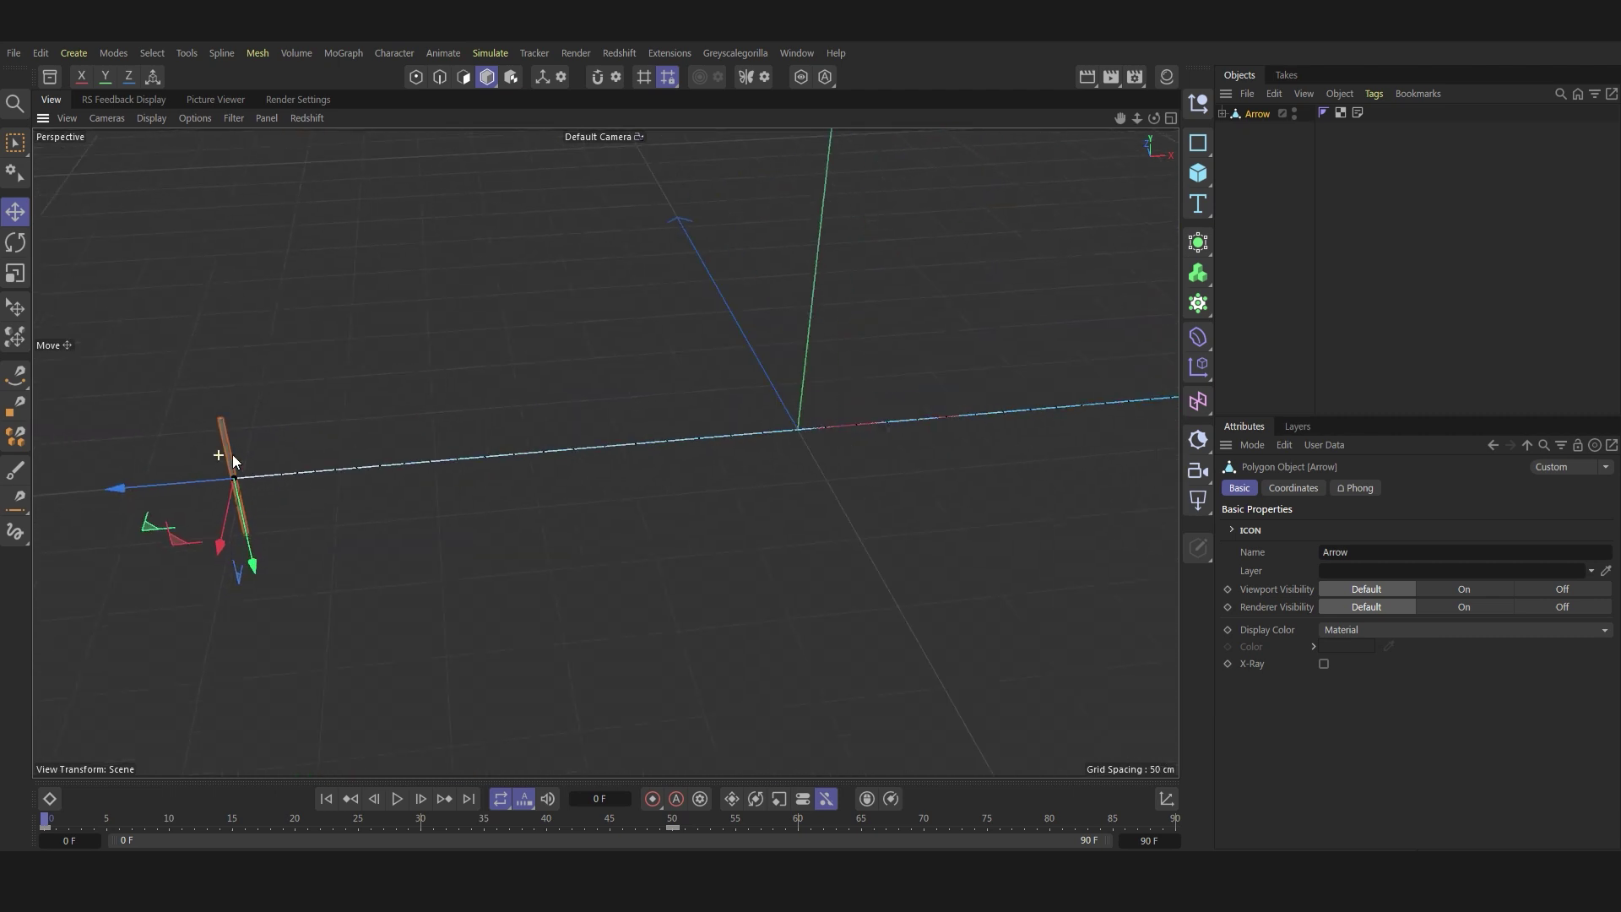
scroll(233, 460, "down", 5)
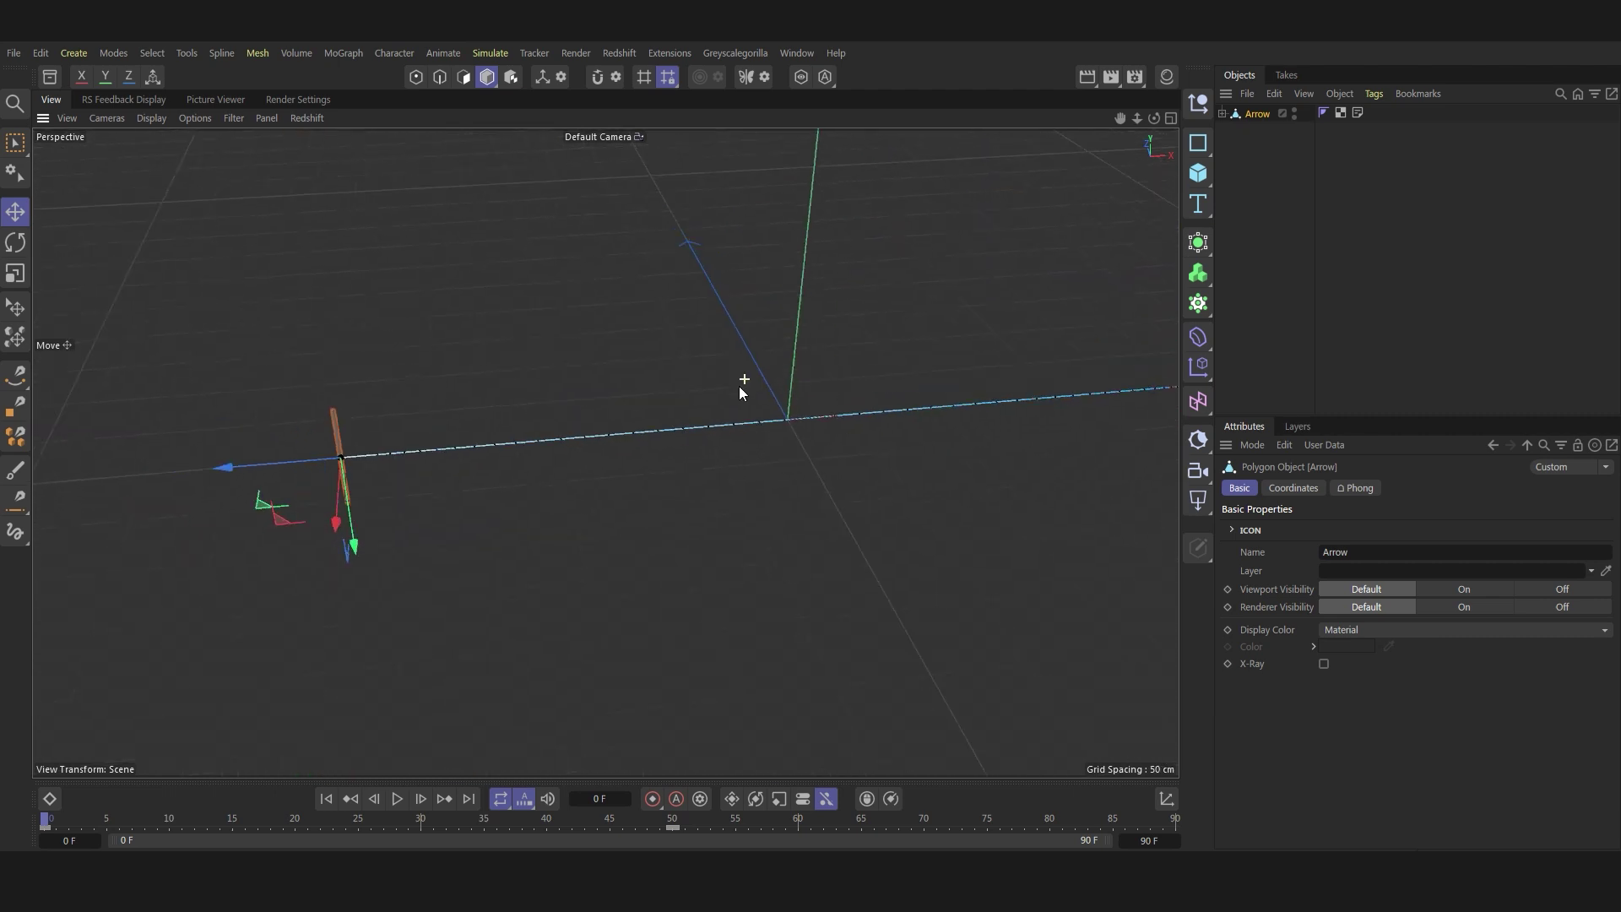
left_click(1170, 118)
left_click(1170, 118)
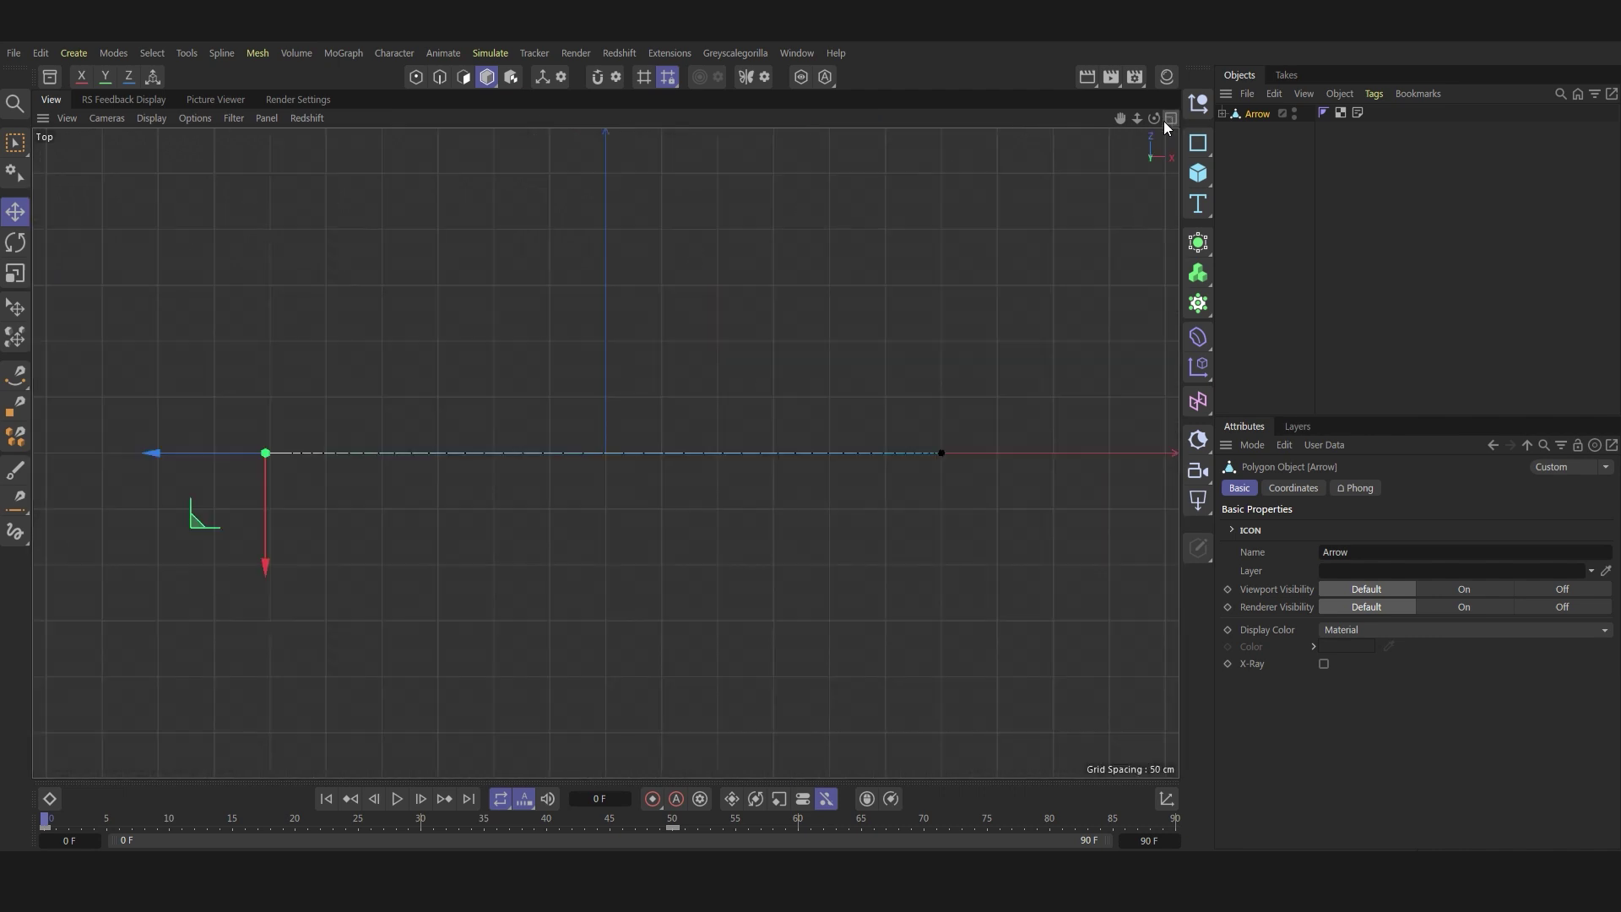
left_click(397, 798)
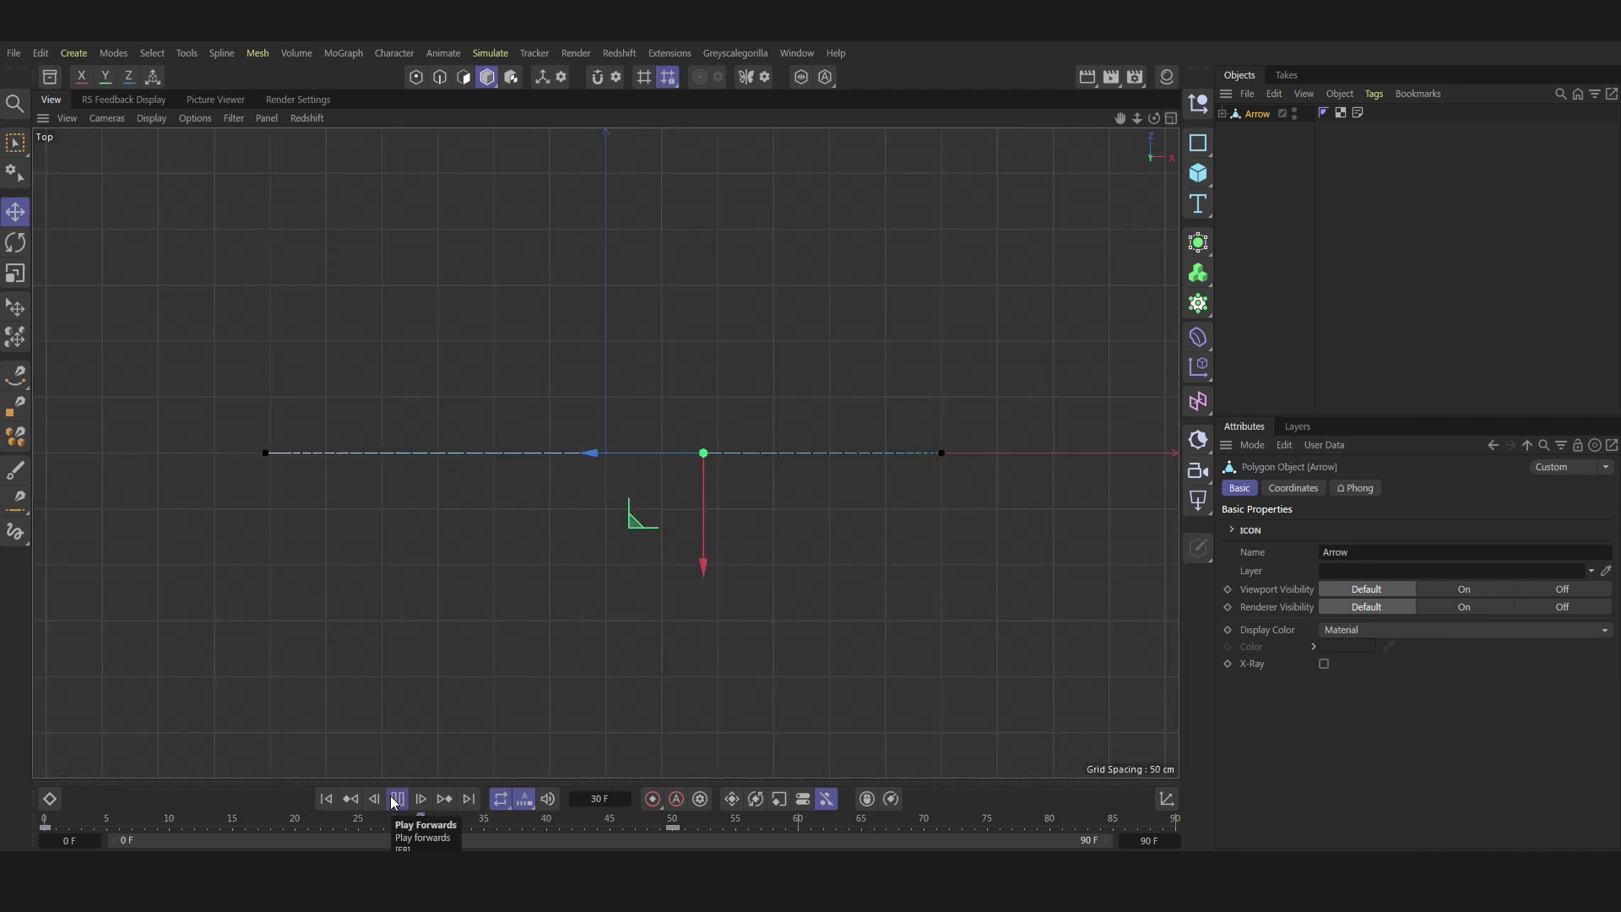
left_click(397, 798)
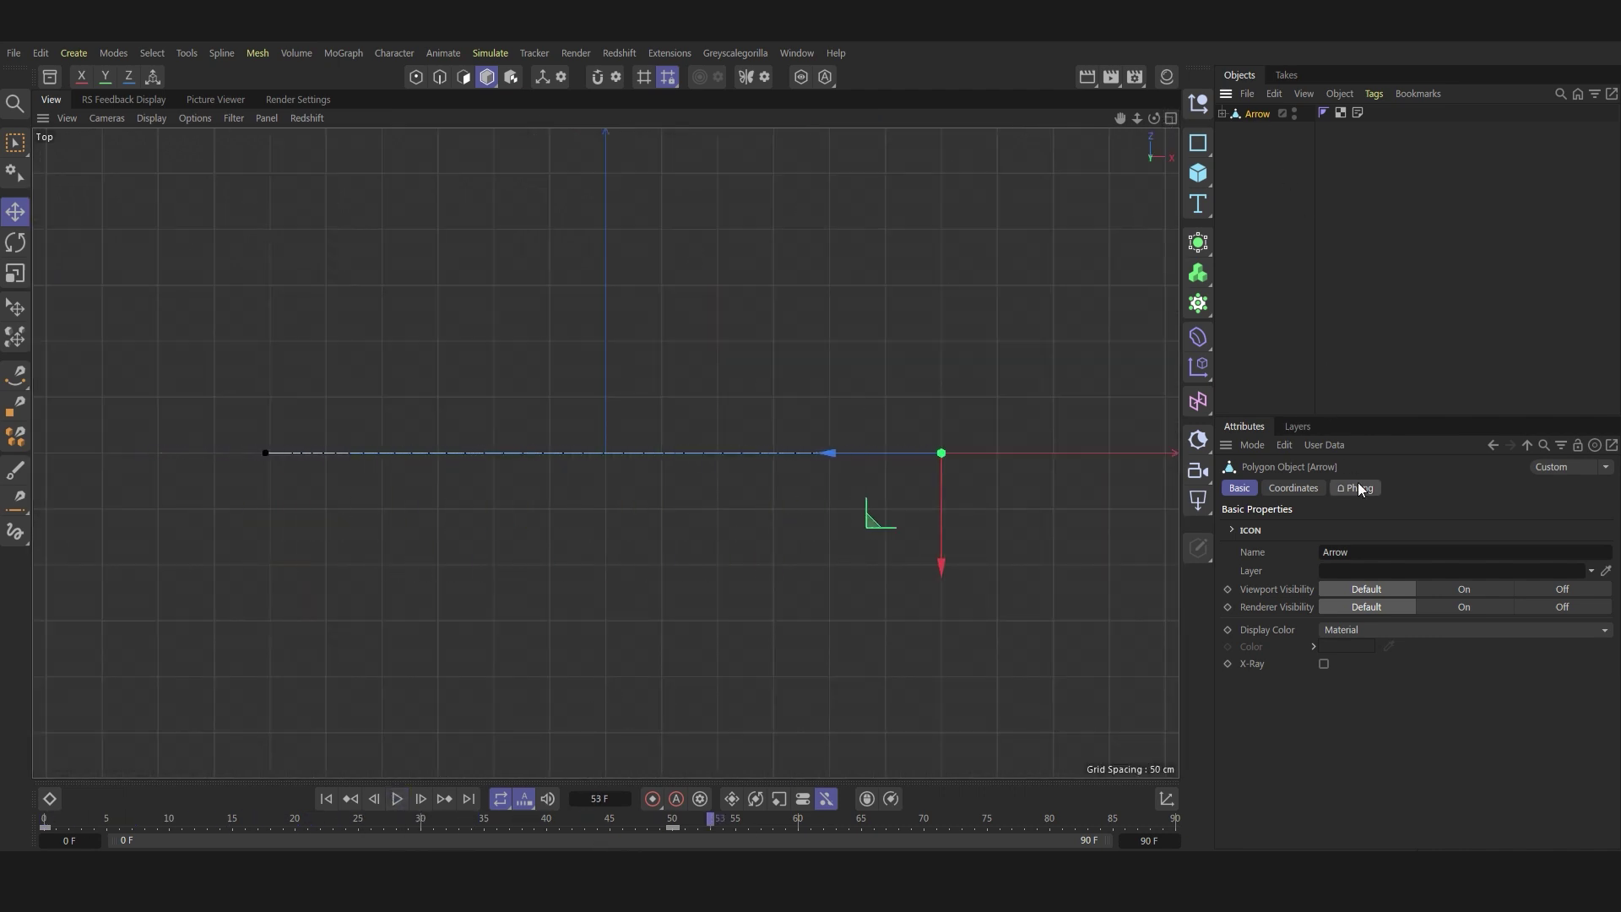
Step: Show the arrow's coordinates and replay the animation from the start to watch its X position
left_click(1314, 489)
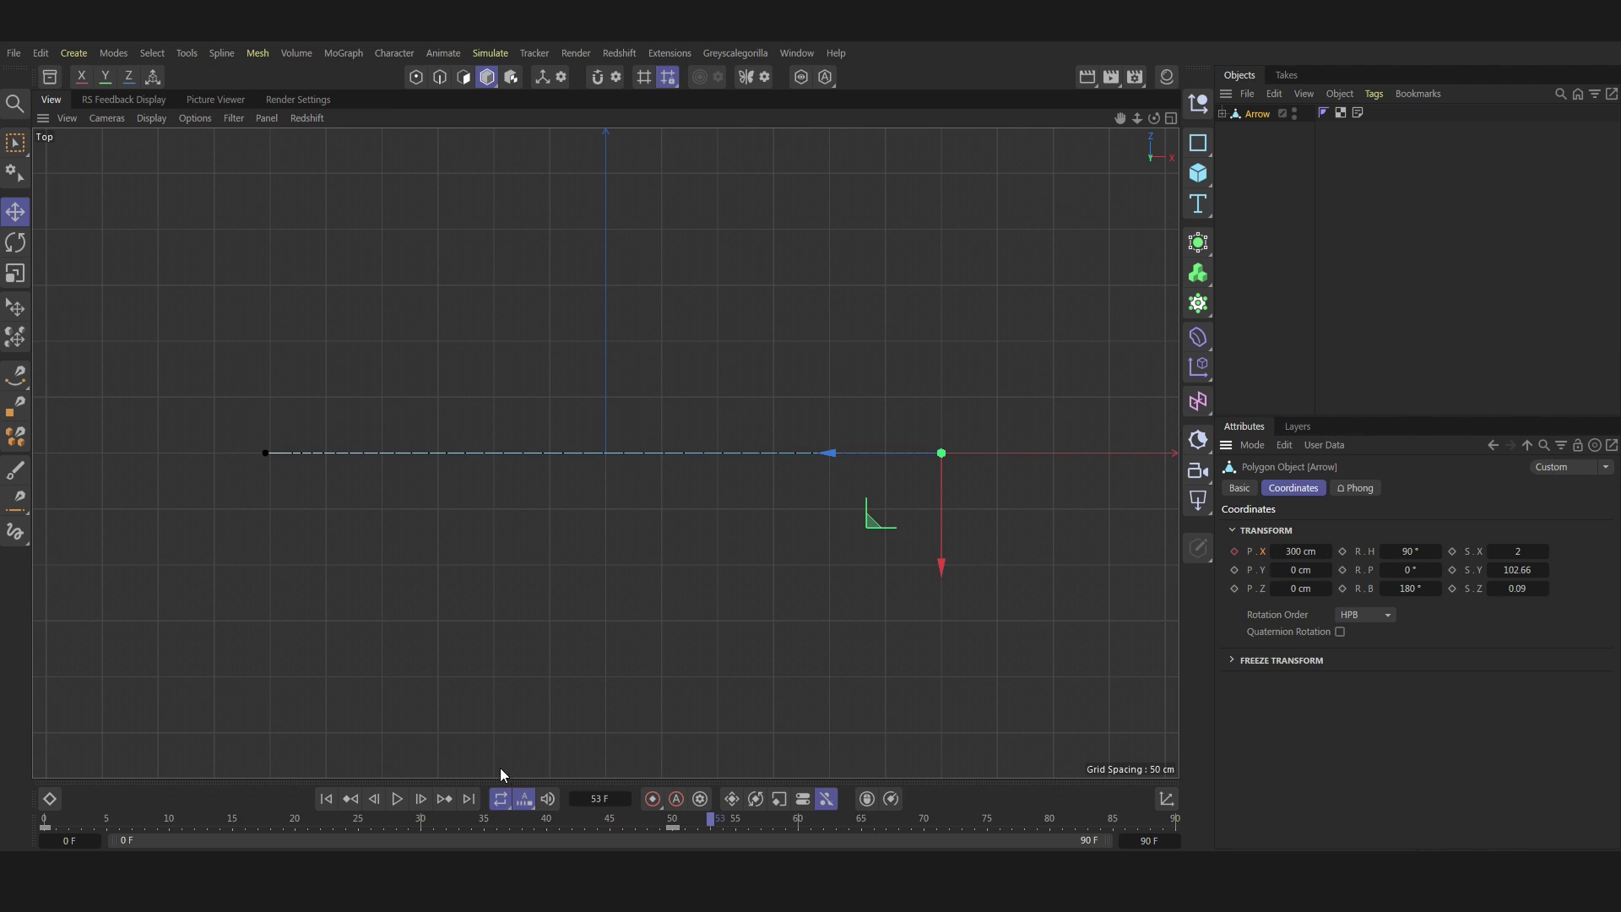
left_click(326, 798)
left_click(396, 798)
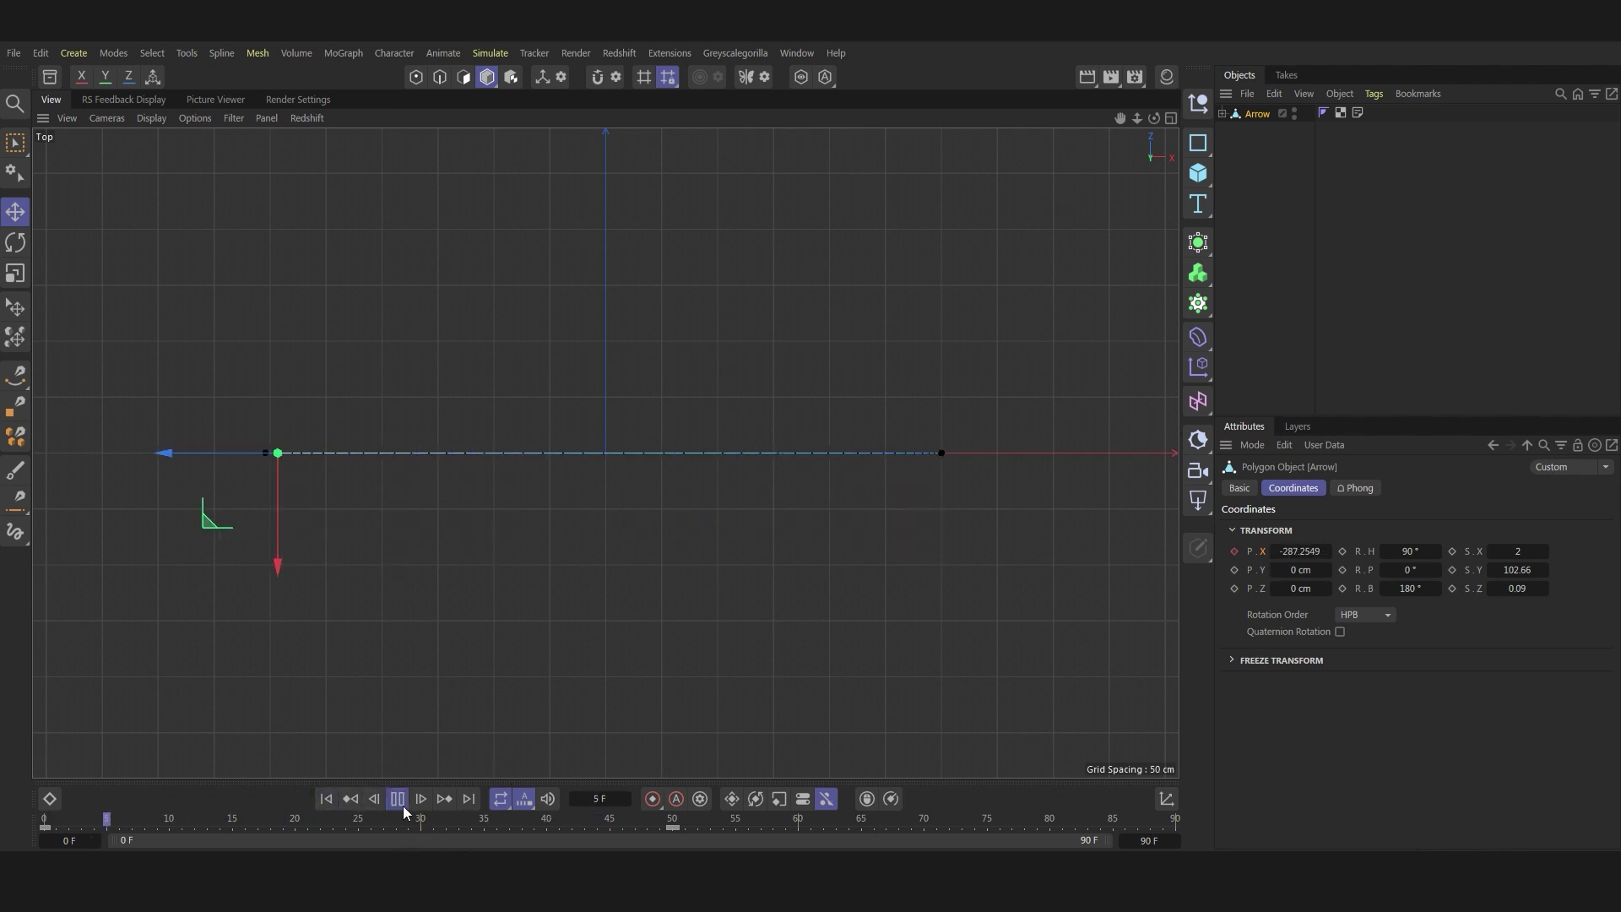
left_click(403, 805)
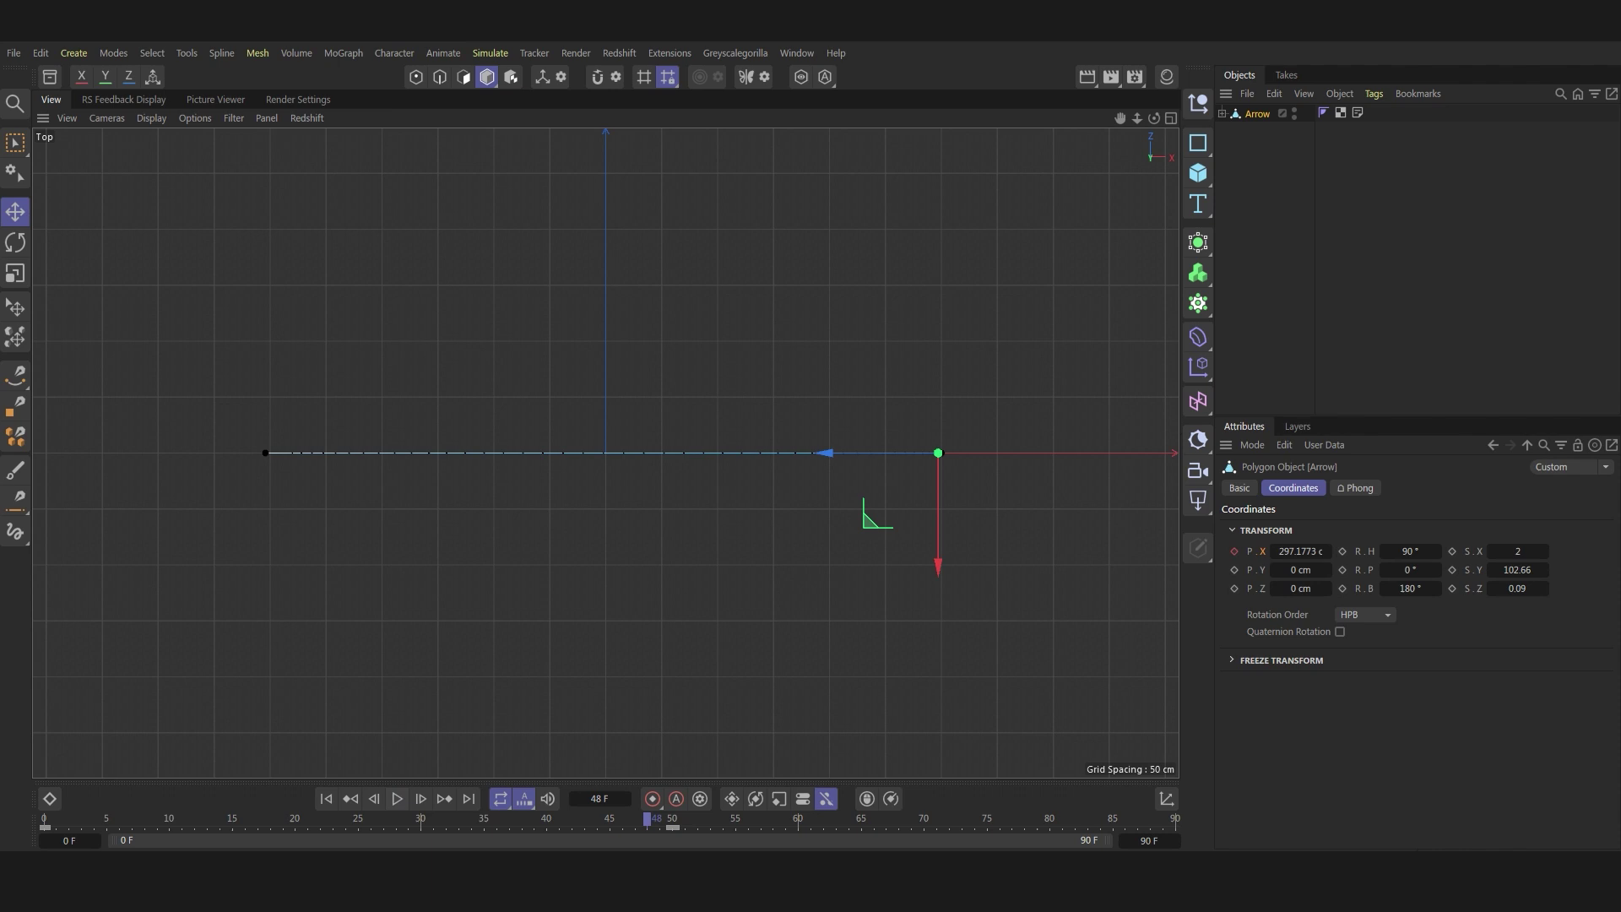
Step: Return to the perspective view, add a plane and set its width to 600 cm
left_click(1170, 118)
left_click(597, 118)
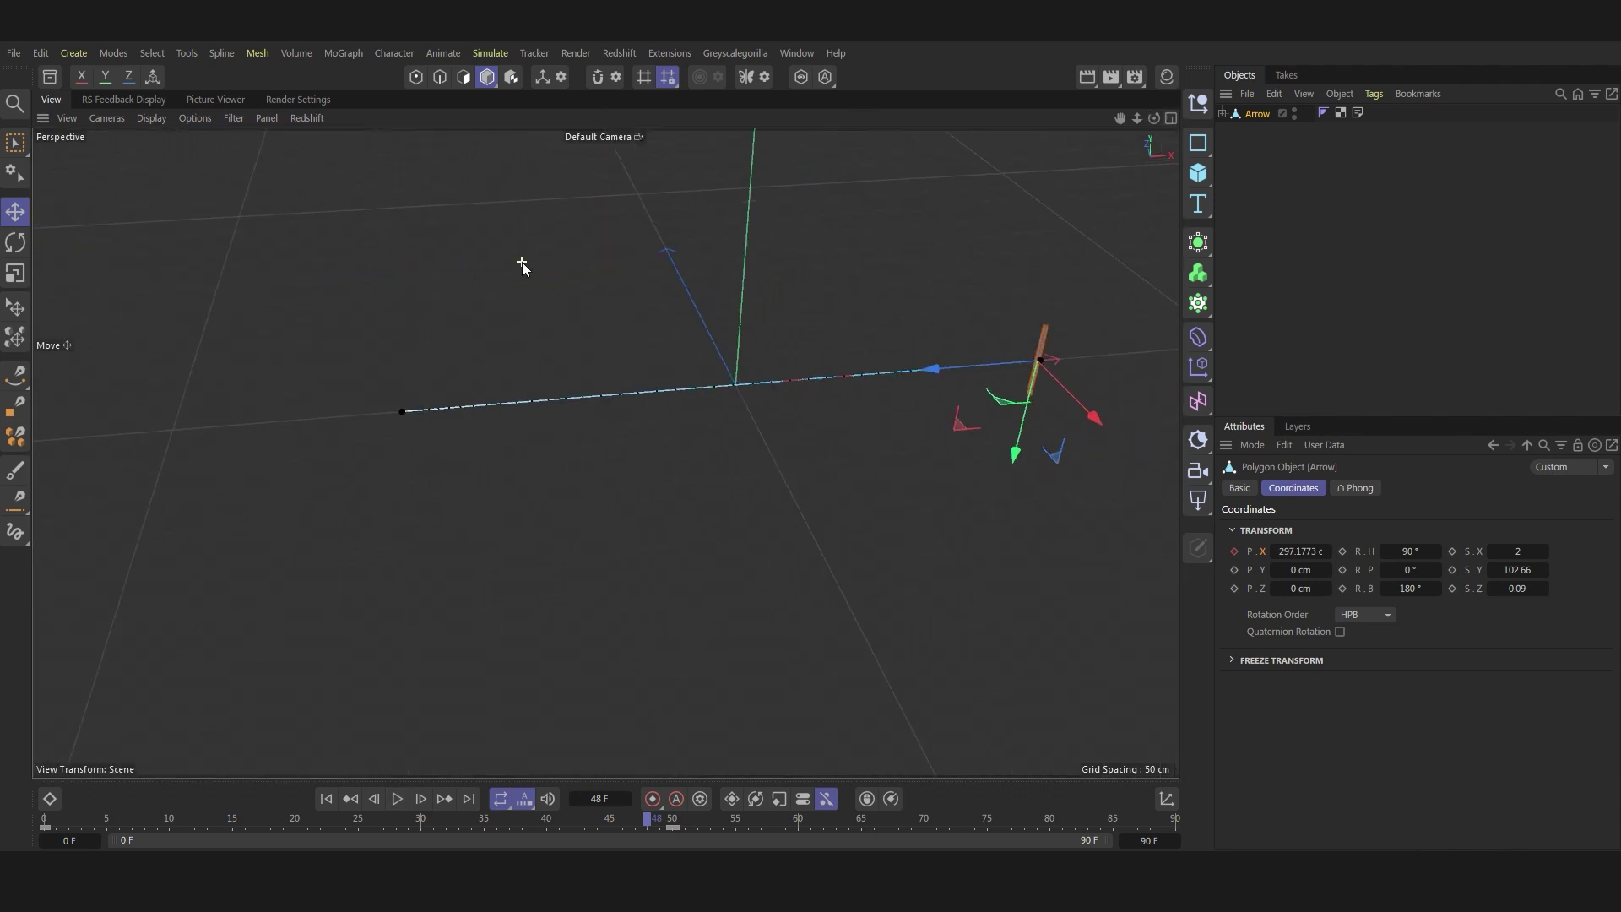
left_click(1194, 175)
left_click(1300, 226)
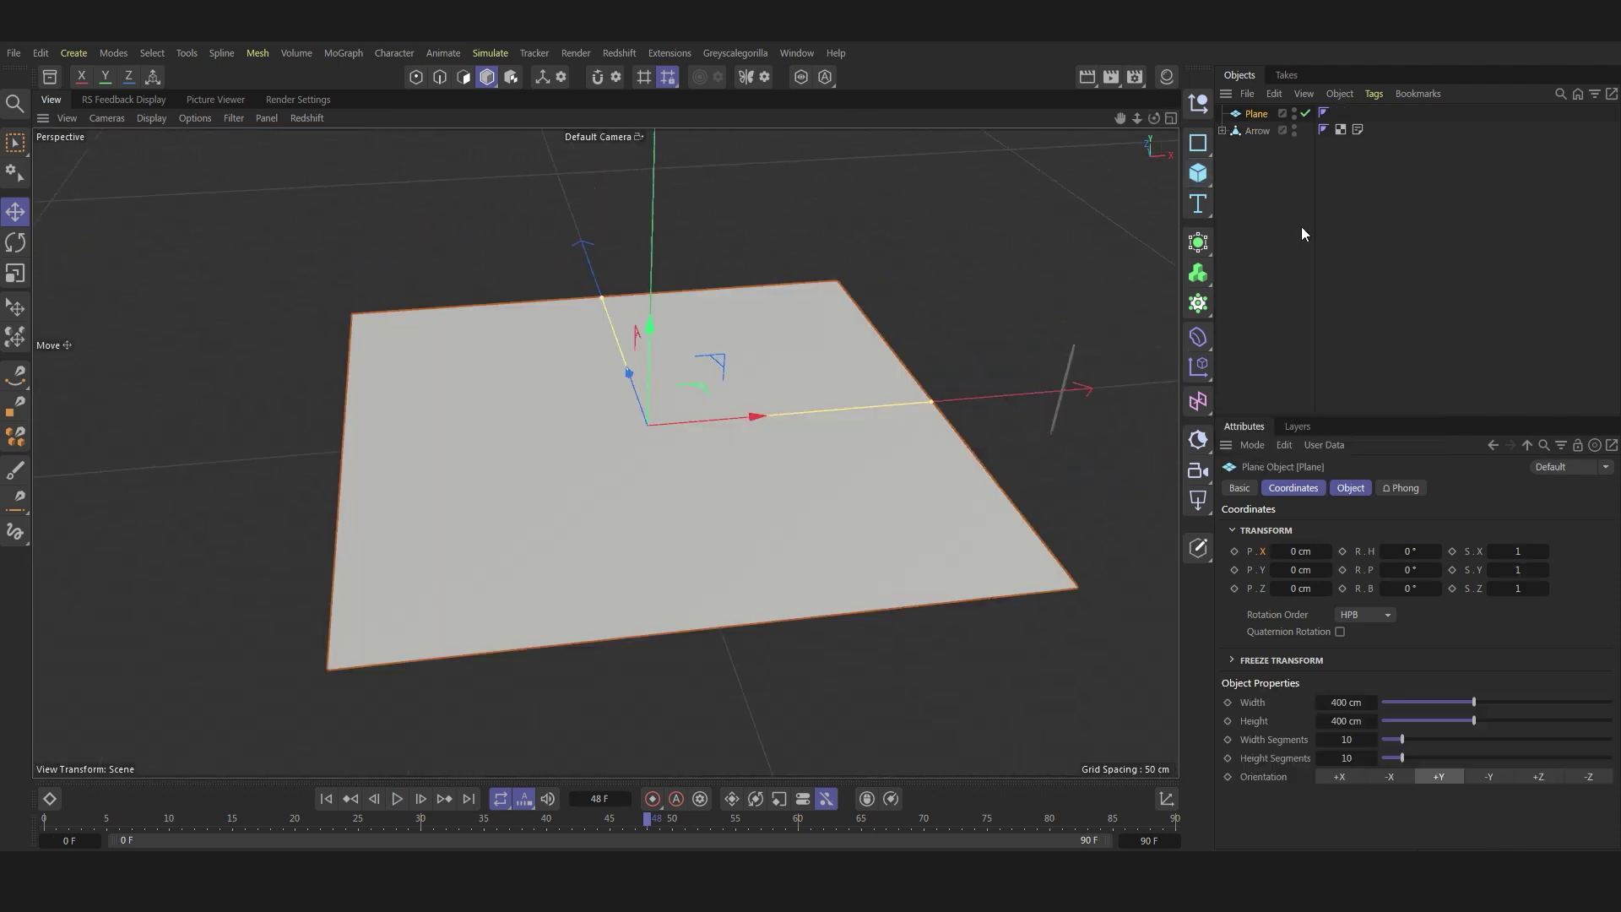
left_click(1348, 488)
left_click(1345, 528)
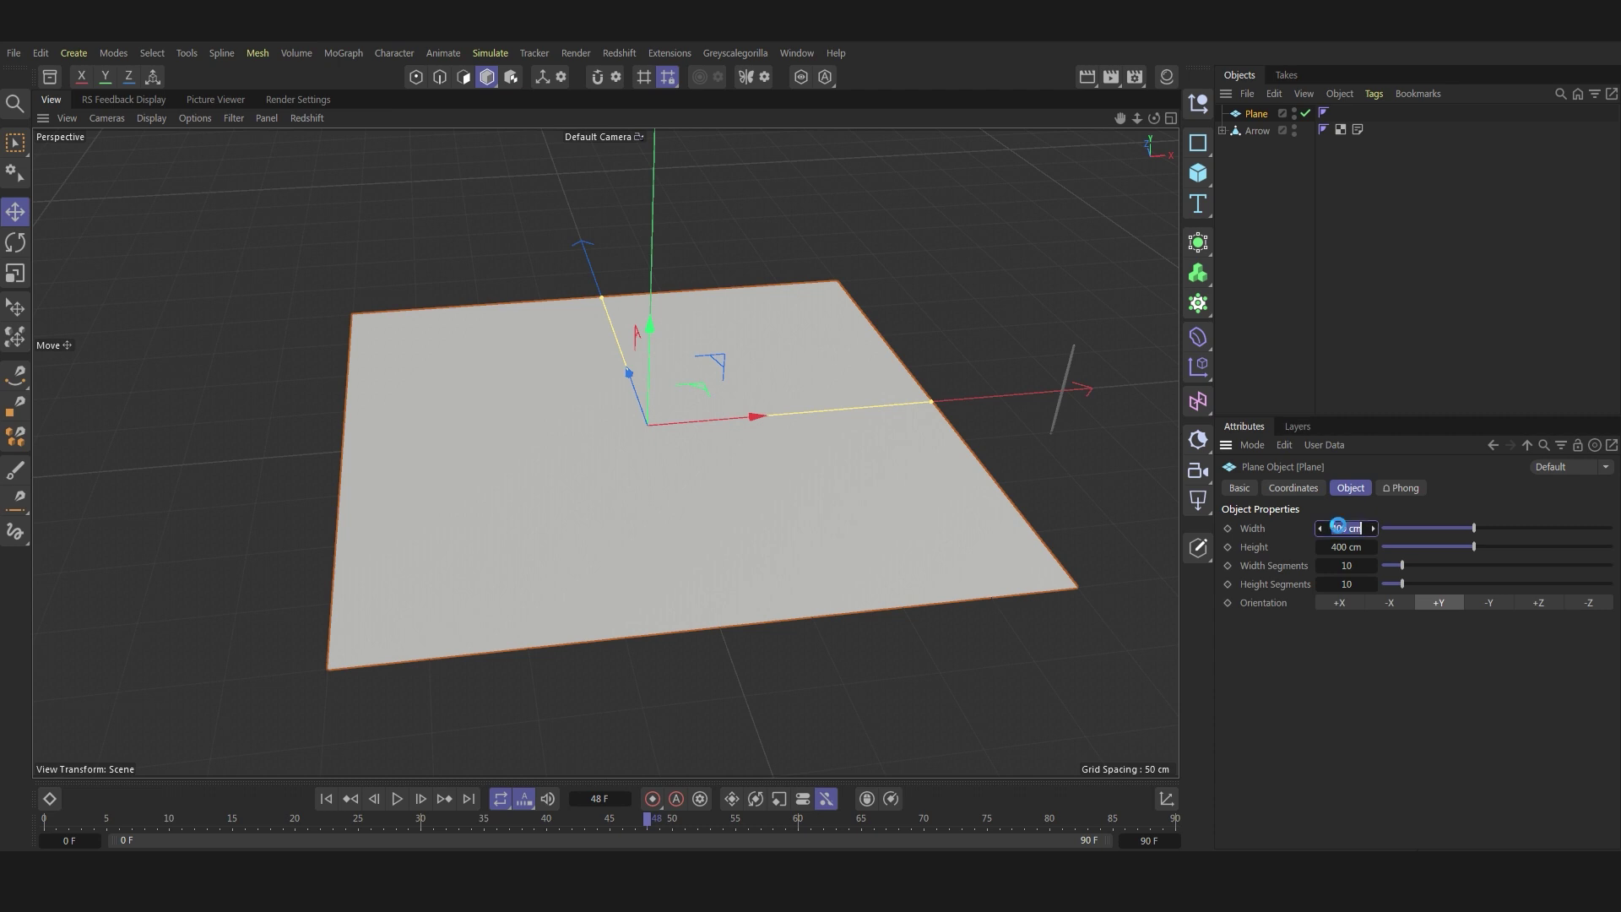
type("600")
key("Return")
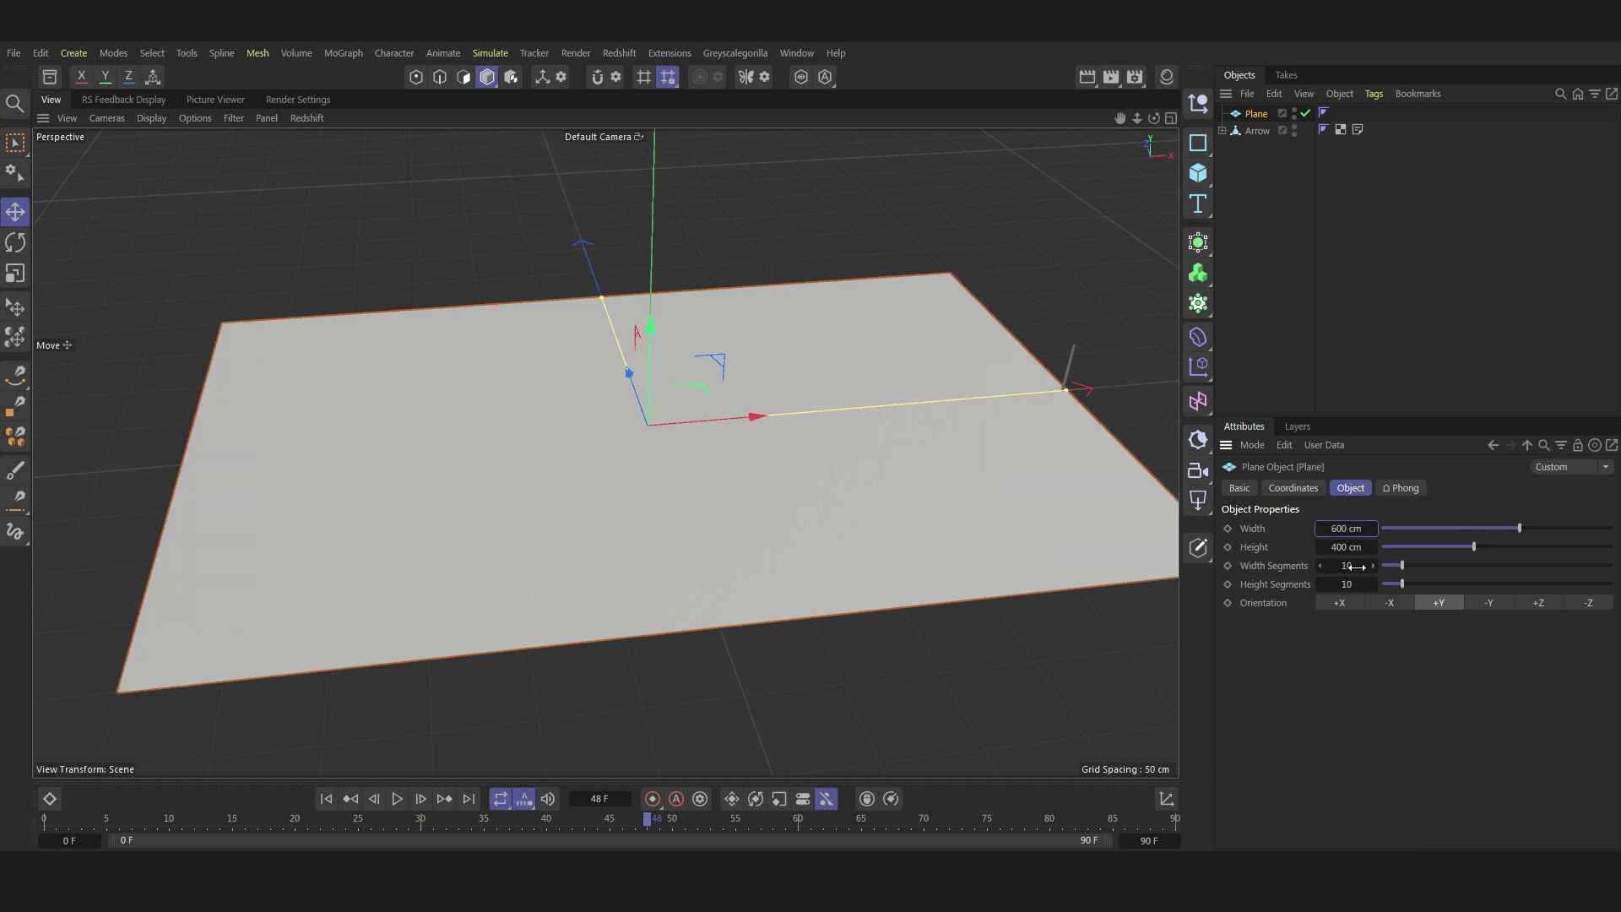
Step: Set the plane's width segments and height segments to 100 each
left_click(1347, 565)
type("100")
left_click(1354, 584)
key("Return")
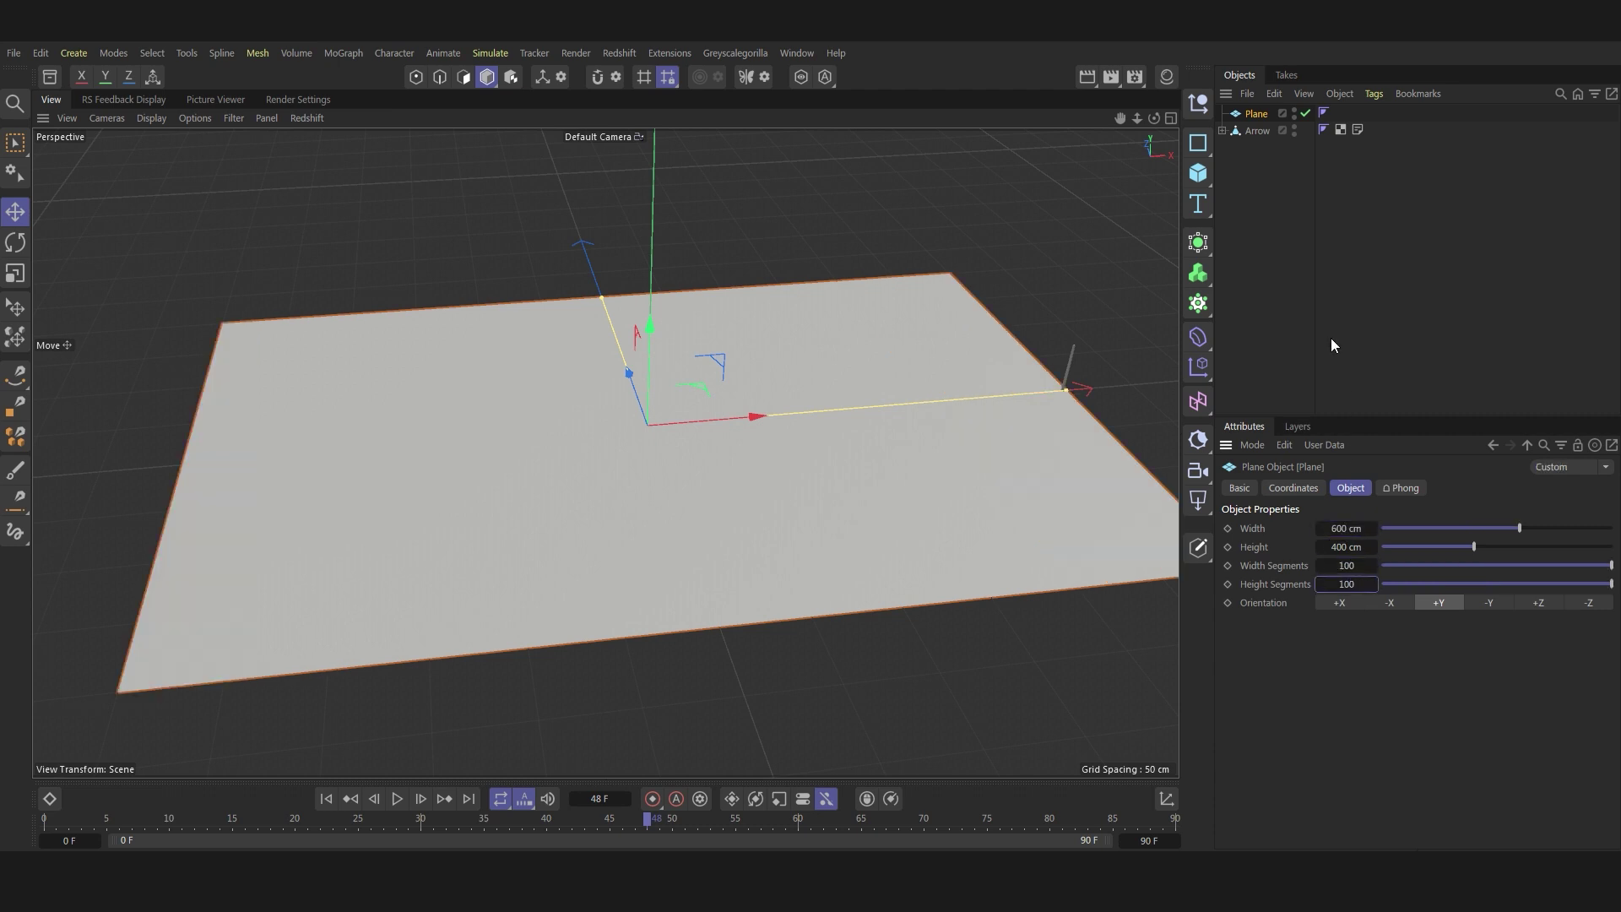
Step: Make the plane editable and give it a Cloth simulation tag
key("c")
right_click(1263, 114)
mouse_move(1390, 326)
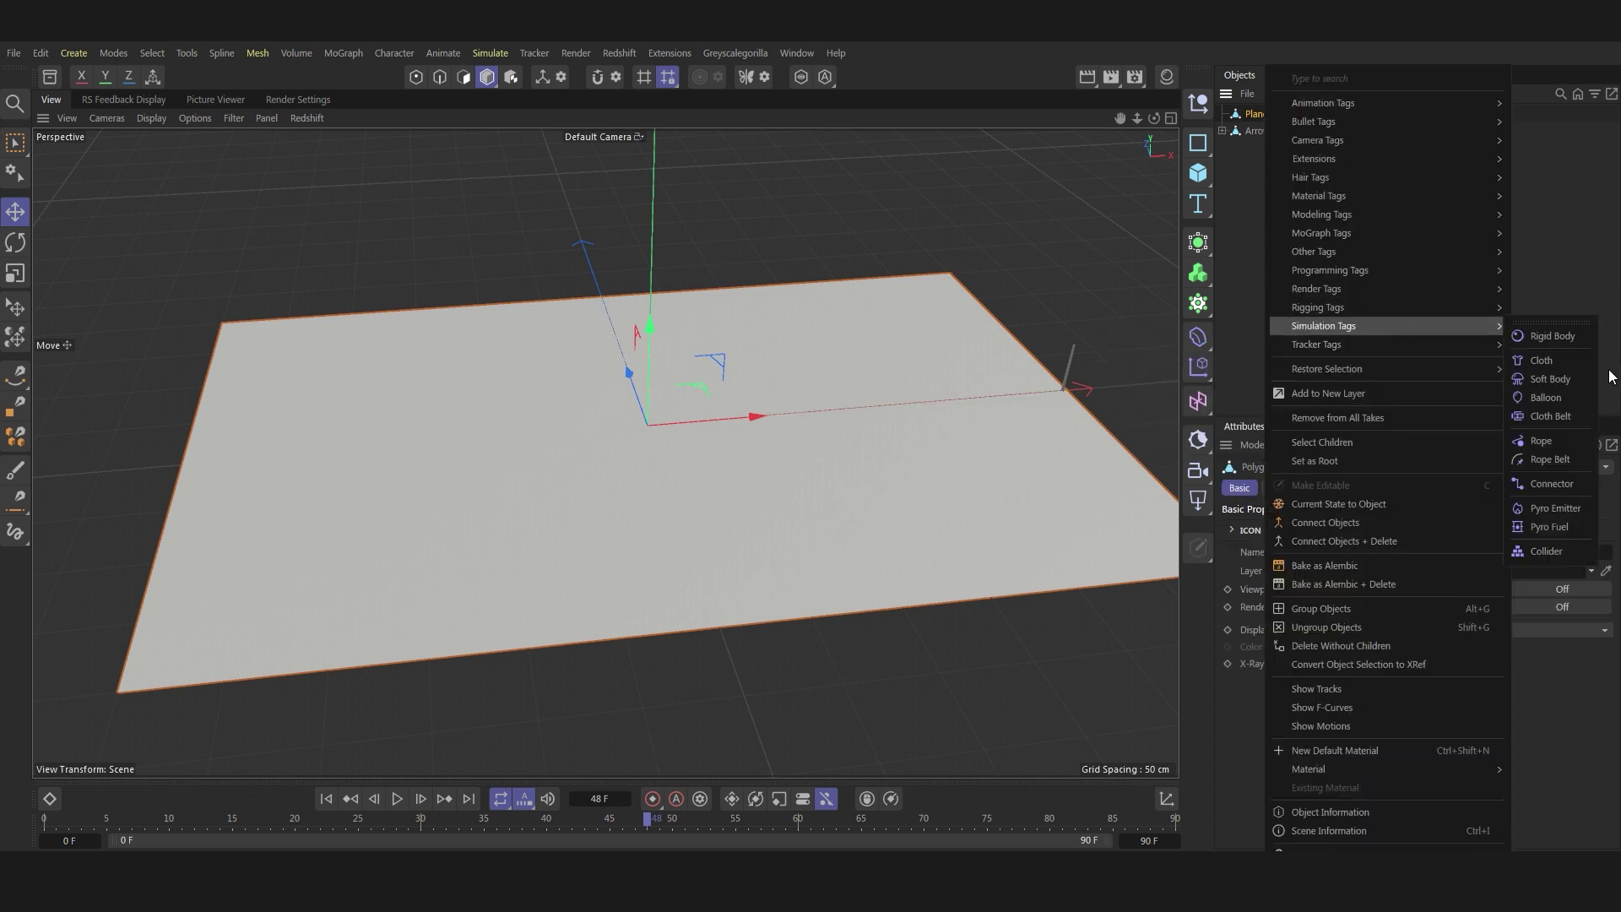
left_click(1541, 361)
Step: Give the arrow a Collider simulation tag with the collider side set to Back and friction set to 200
right_click(1260, 128)
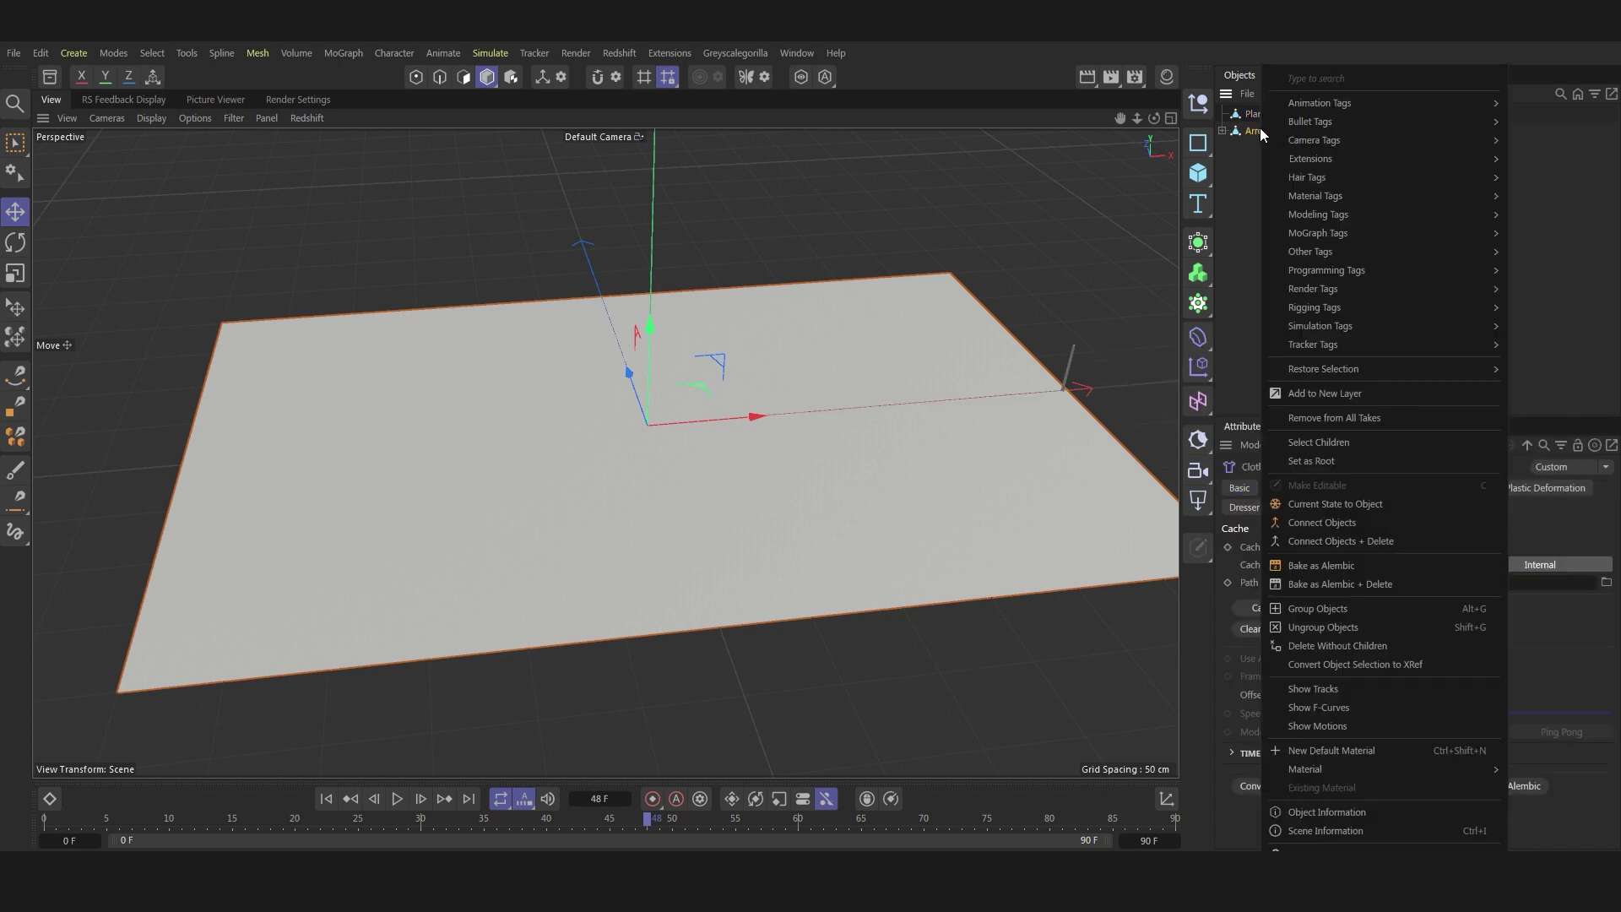
mouse_move(1422, 326)
left_click(1542, 551)
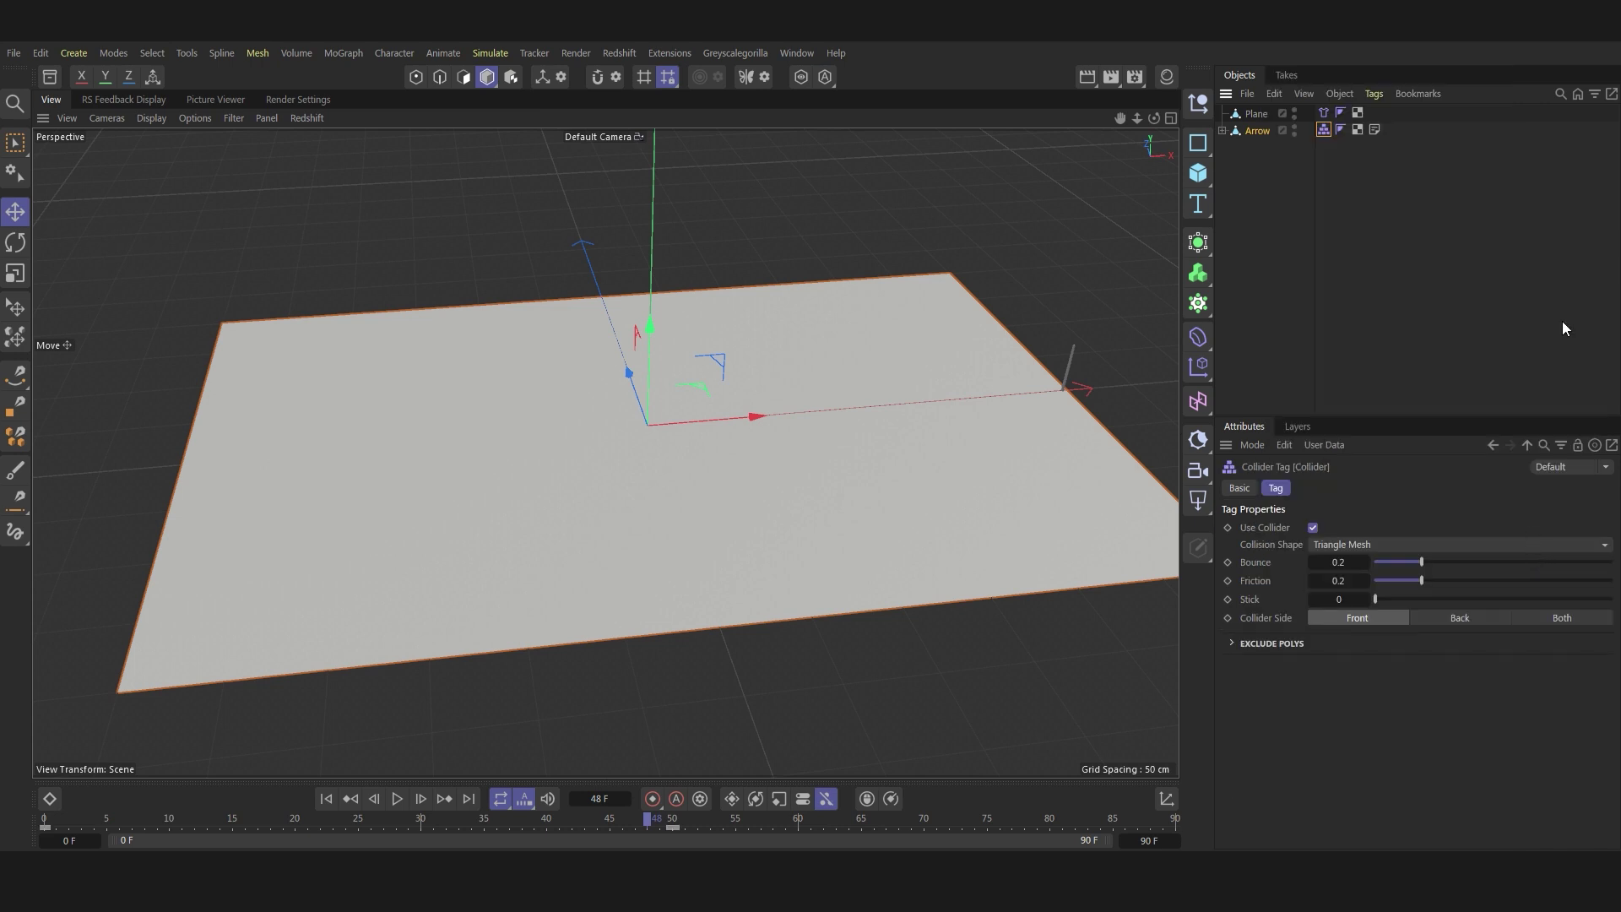
left_click(1458, 622)
left_click(1342, 581)
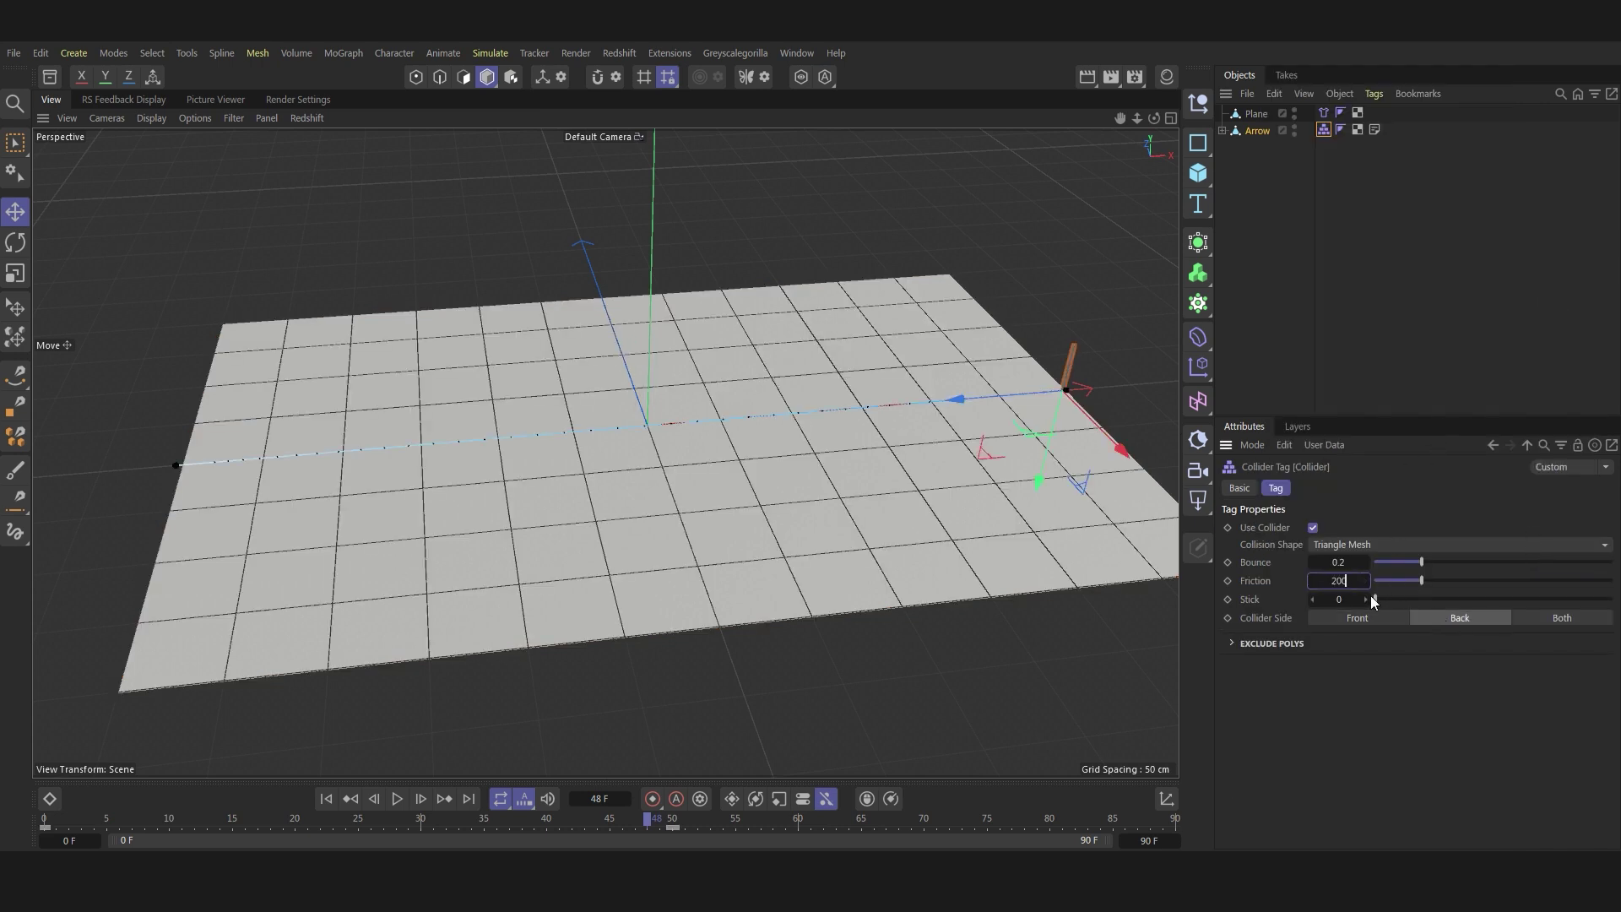
type("200")
key("Return")
Step: Set the gravity to 0 cm in the project's simulation scene settings
left_click(1318, 194)
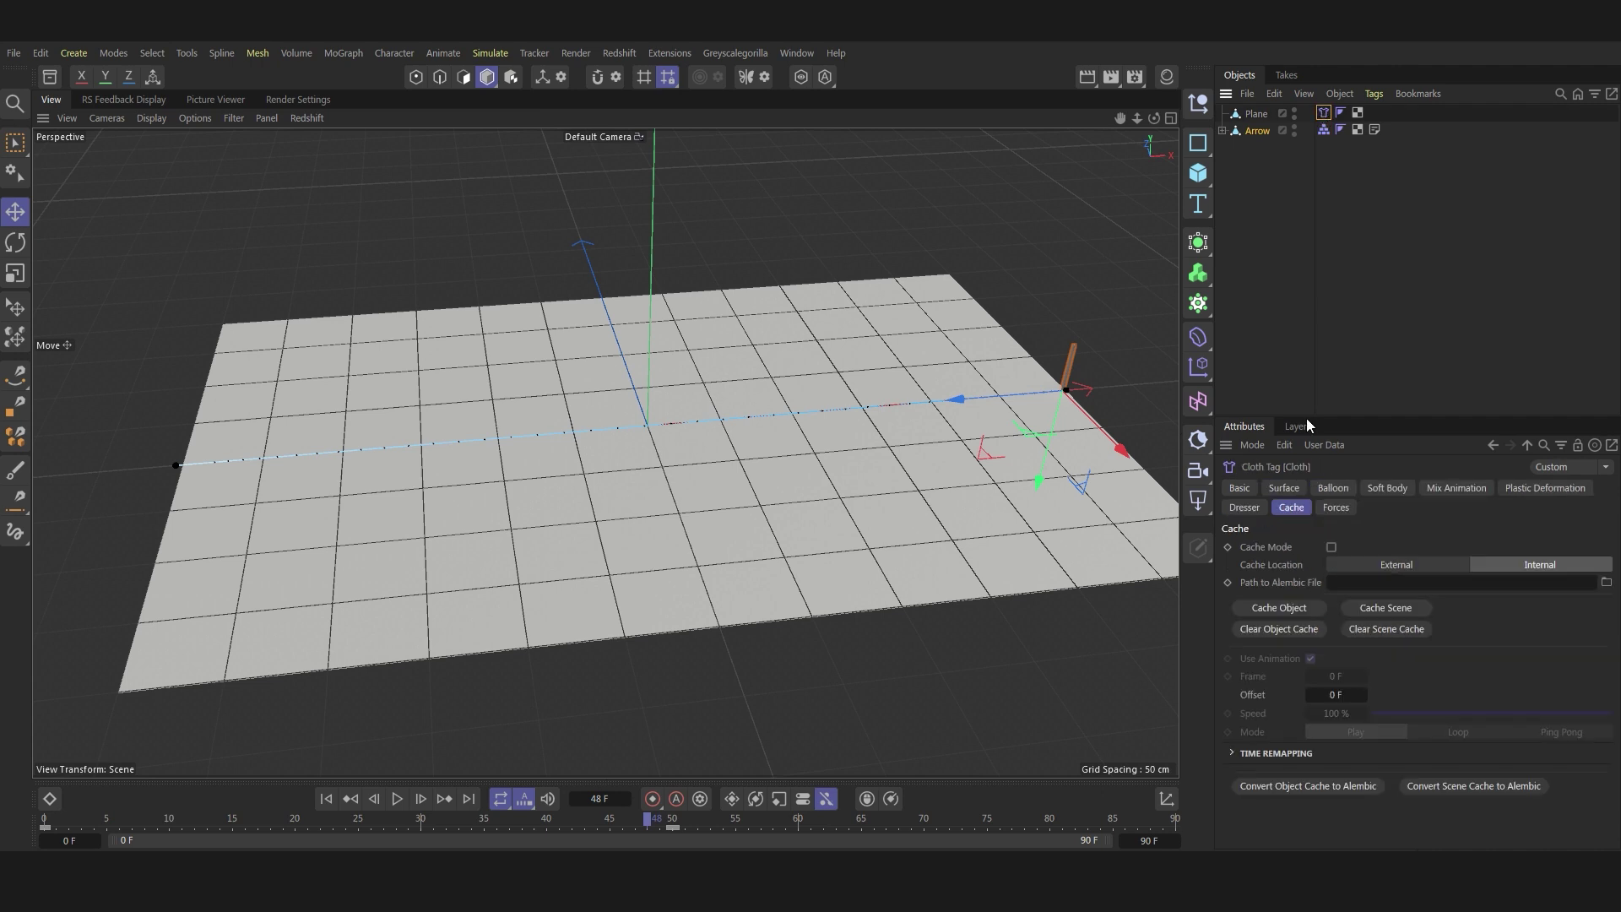
left_click(1292, 549)
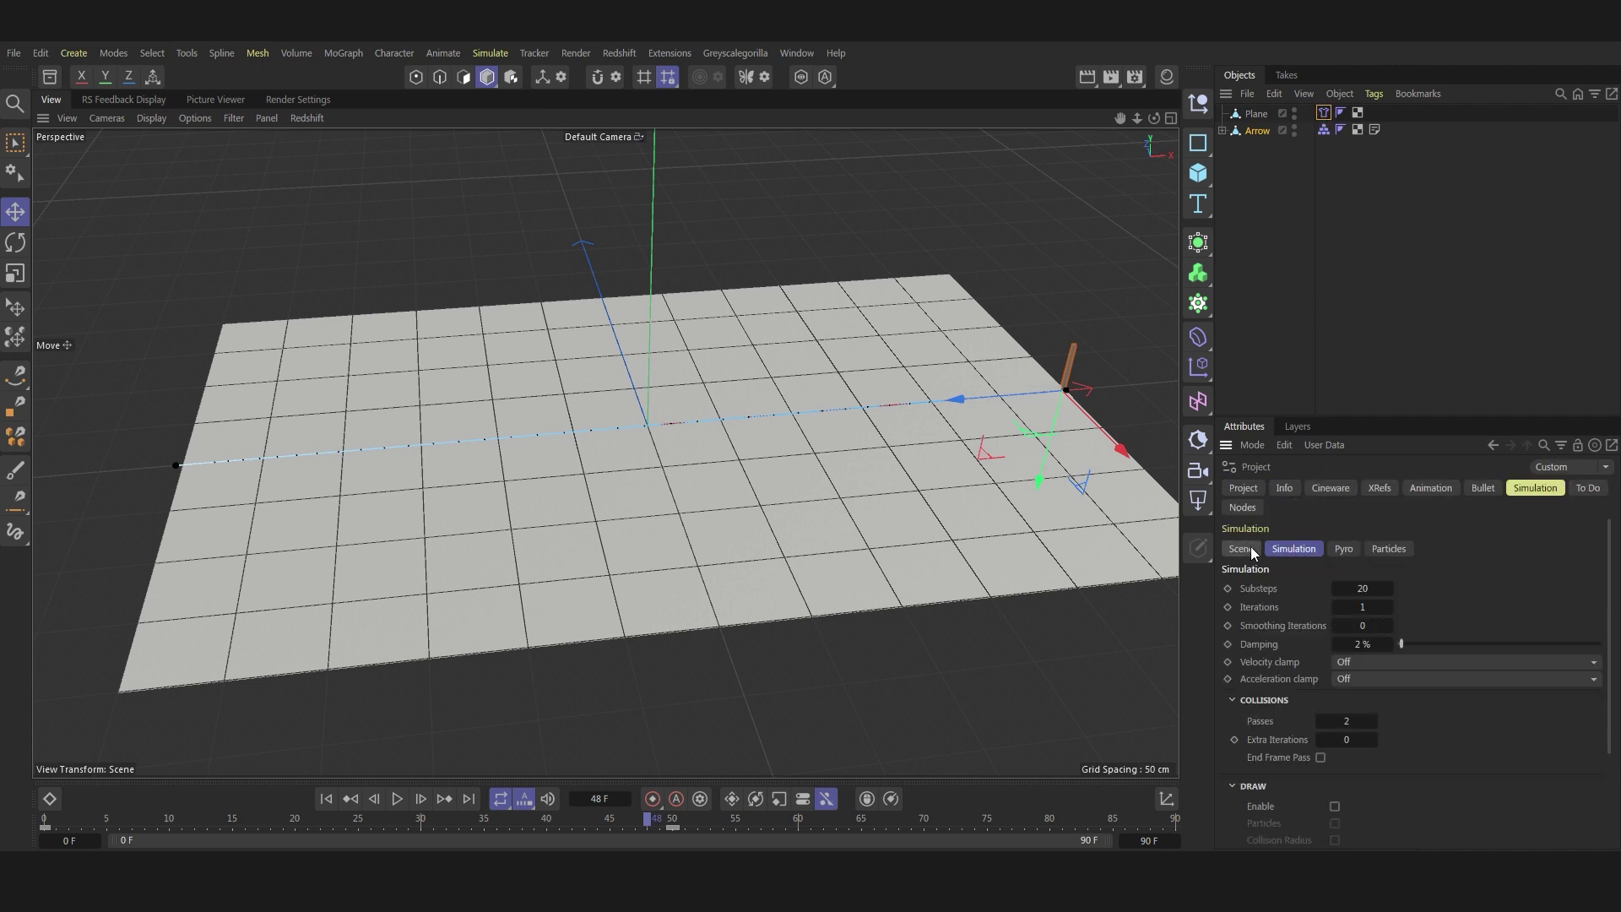
left_click(1241, 549)
left_click(1387, 623)
type("0")
key("Return")
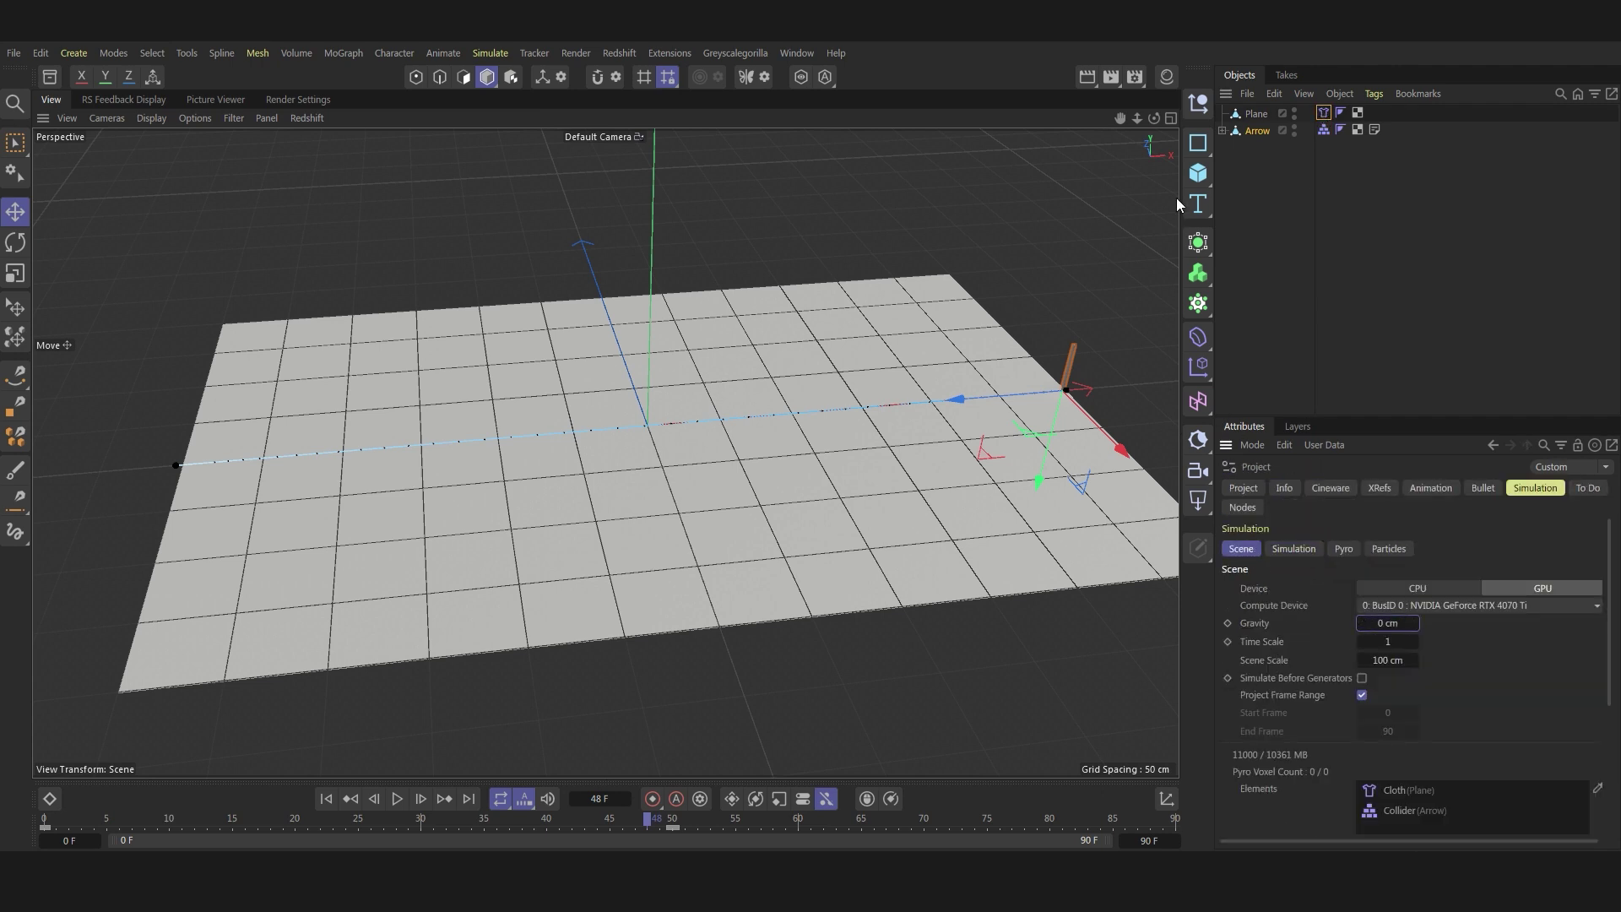
Step: Play the cloth simulation from the start to check how the arrow pulls the plane, and rewind to frame 0
mouse_move(1137, 118)
left_mouse_down()
mouse_move(1177, 125)
mouse_move(1137, 118)
left_mouse_up()
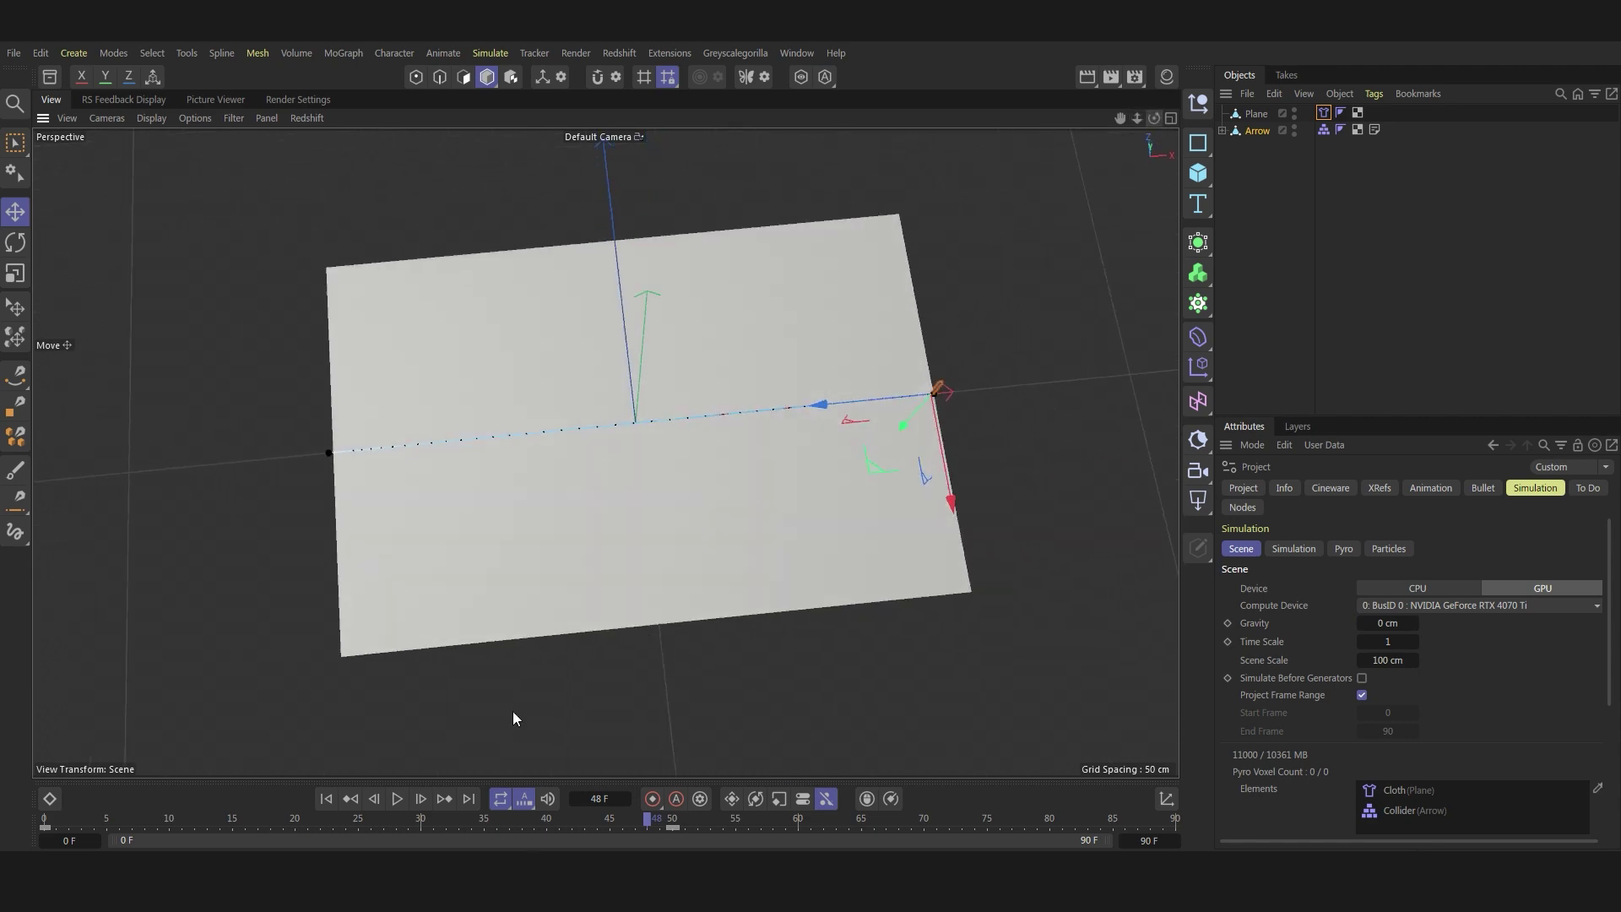
left_click(350, 798)
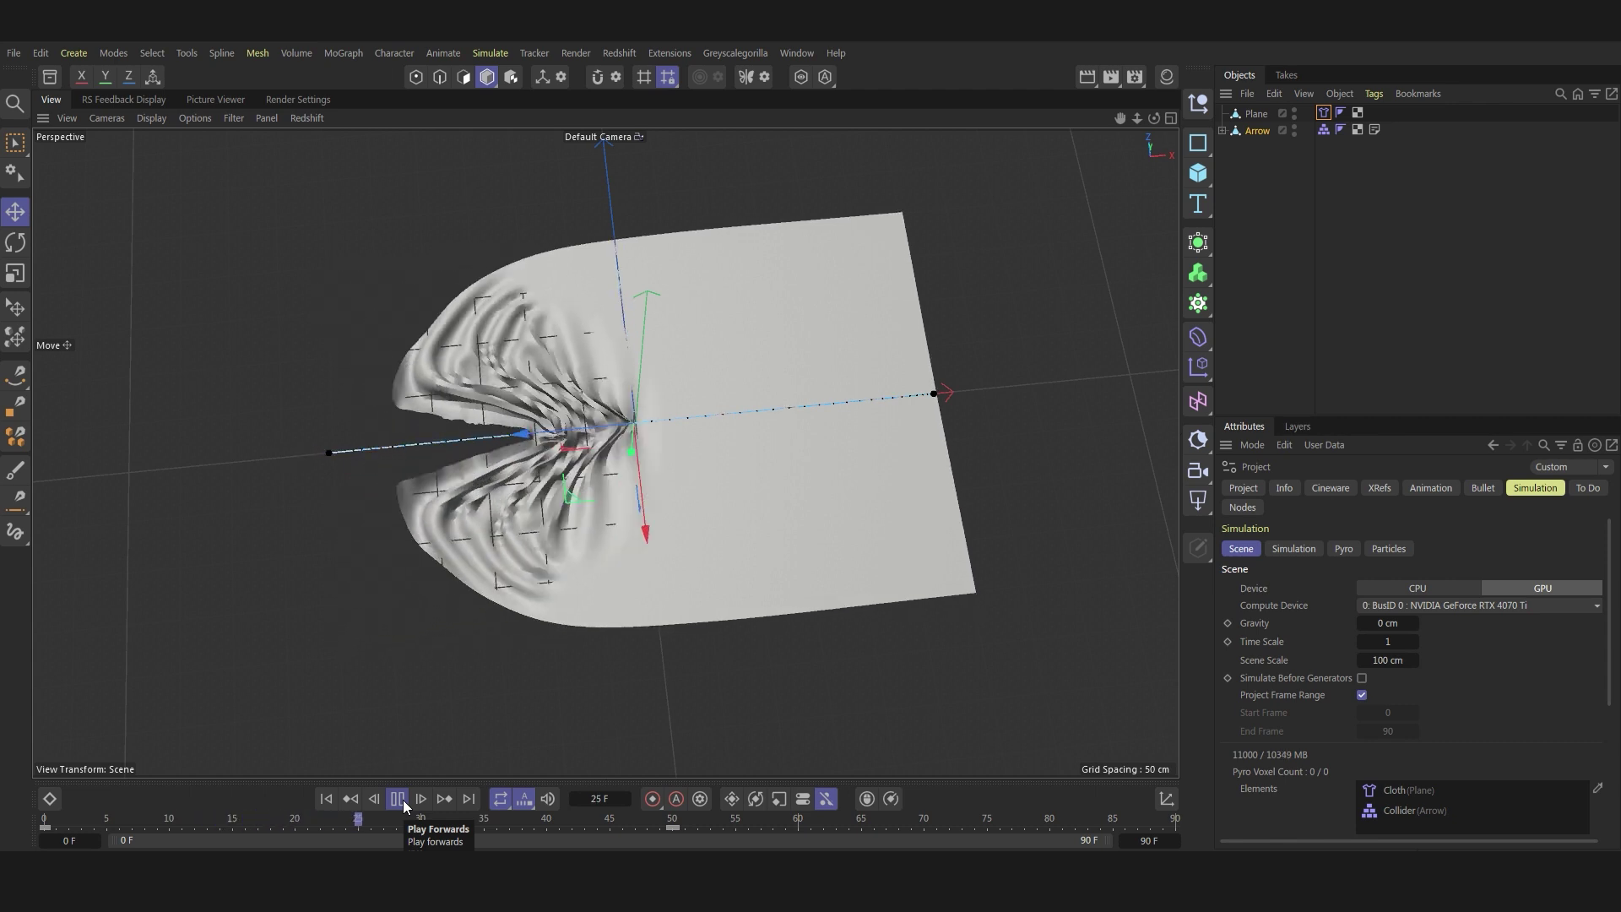
left_click(398, 798)
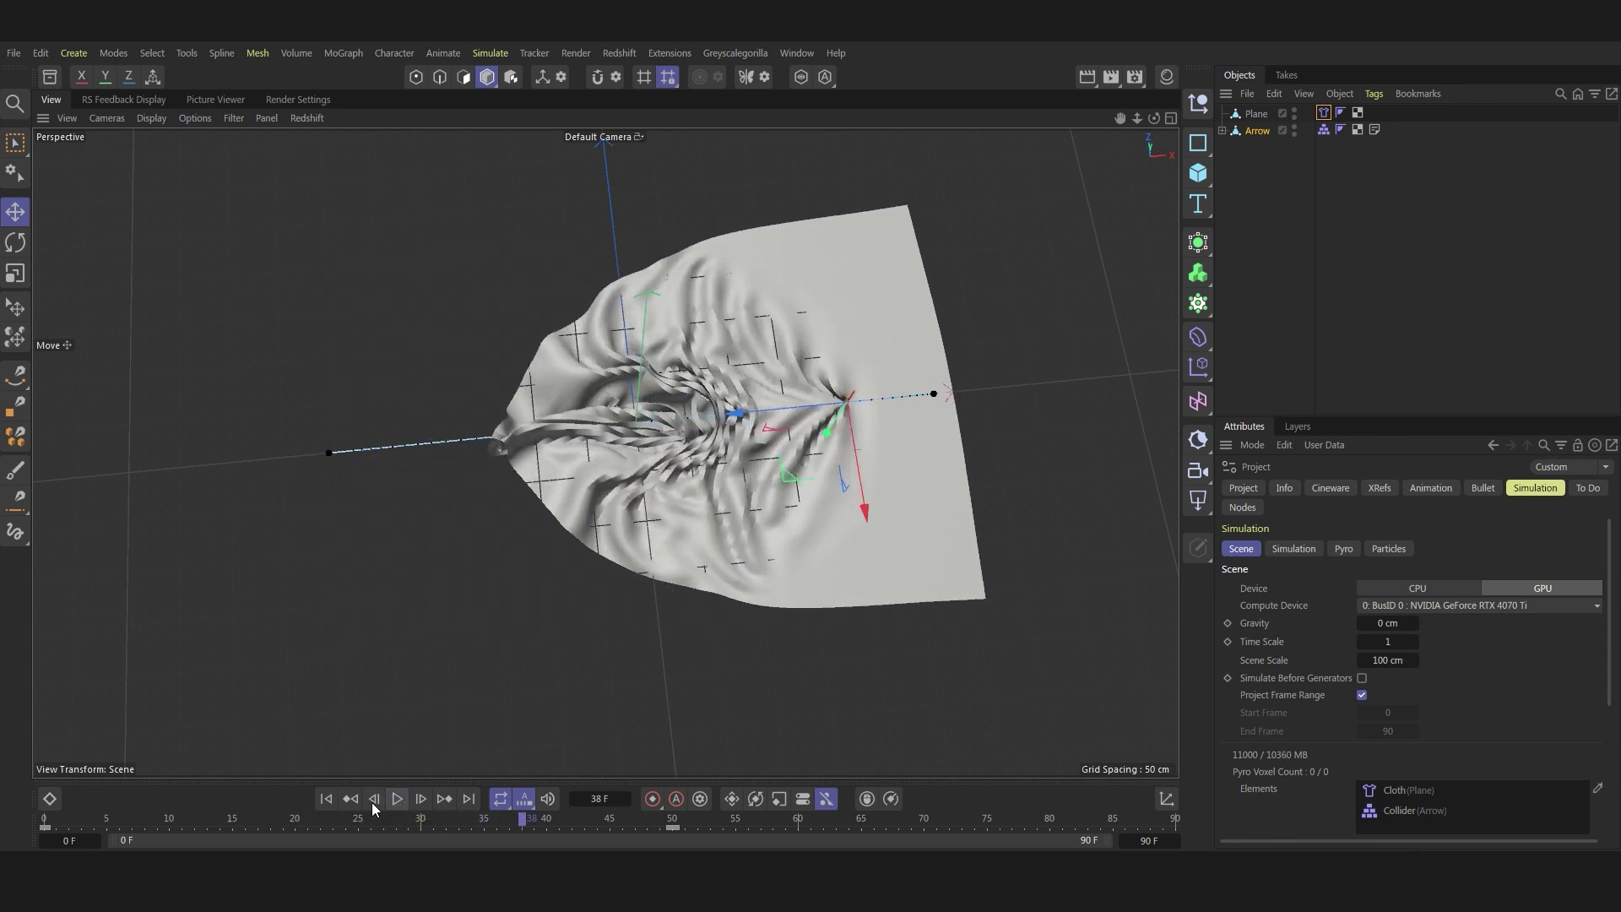
left_click(326, 798)
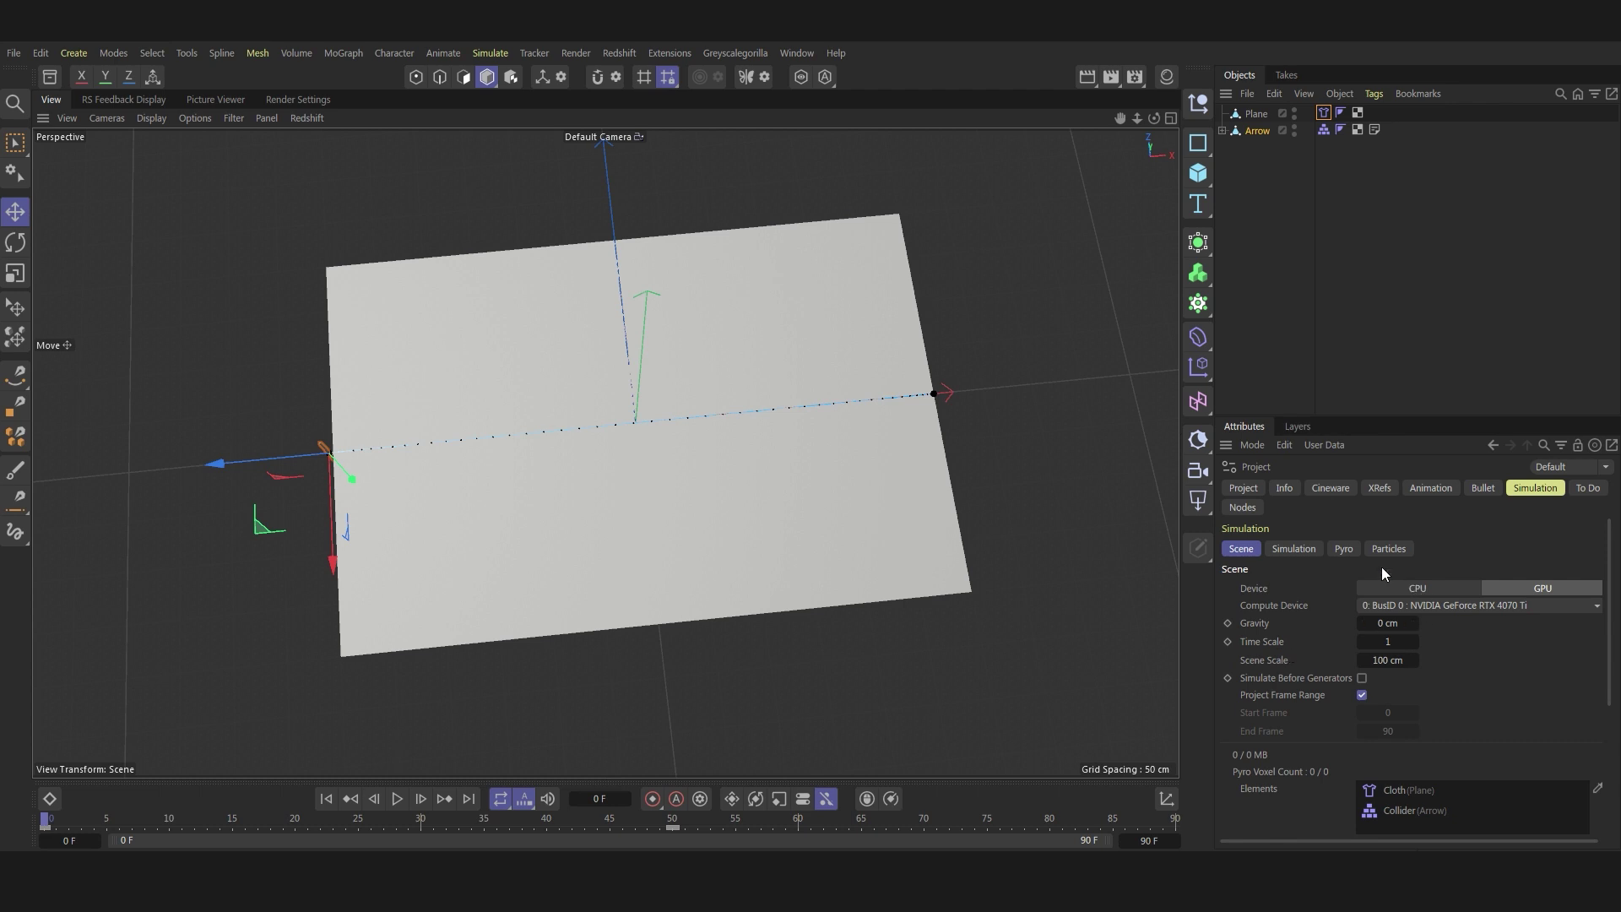
Step: Set the Cloth tag's surface thickness to 1 cm and enable its damping override
left_click(1324, 113)
left_click(1283, 488)
left_click(1341, 640)
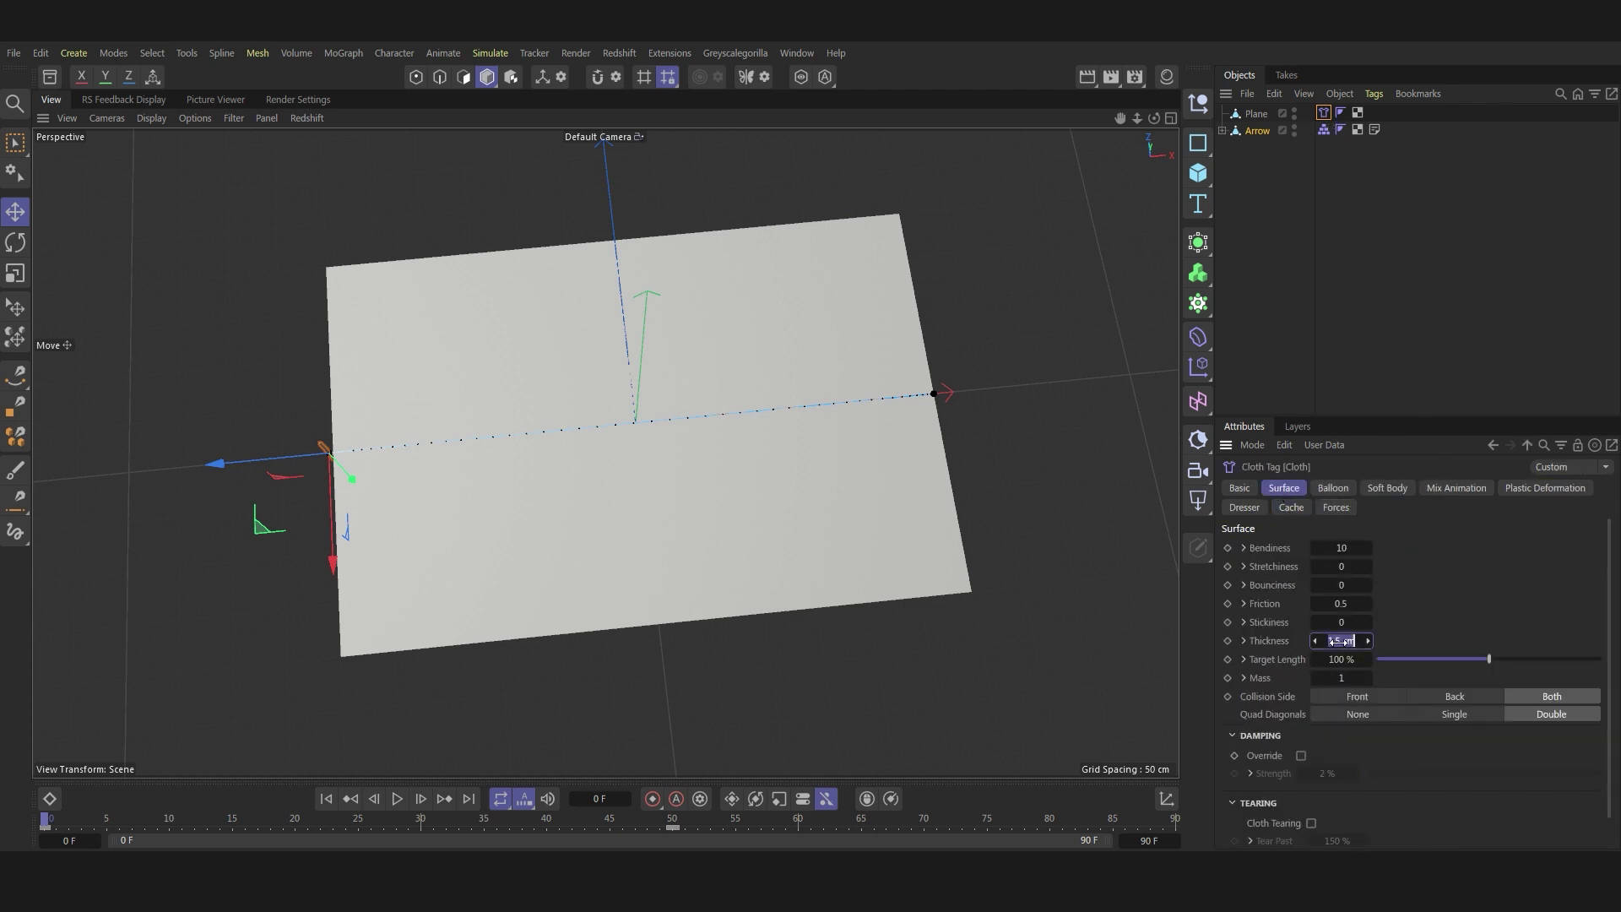
type("1")
left_click(1301, 756)
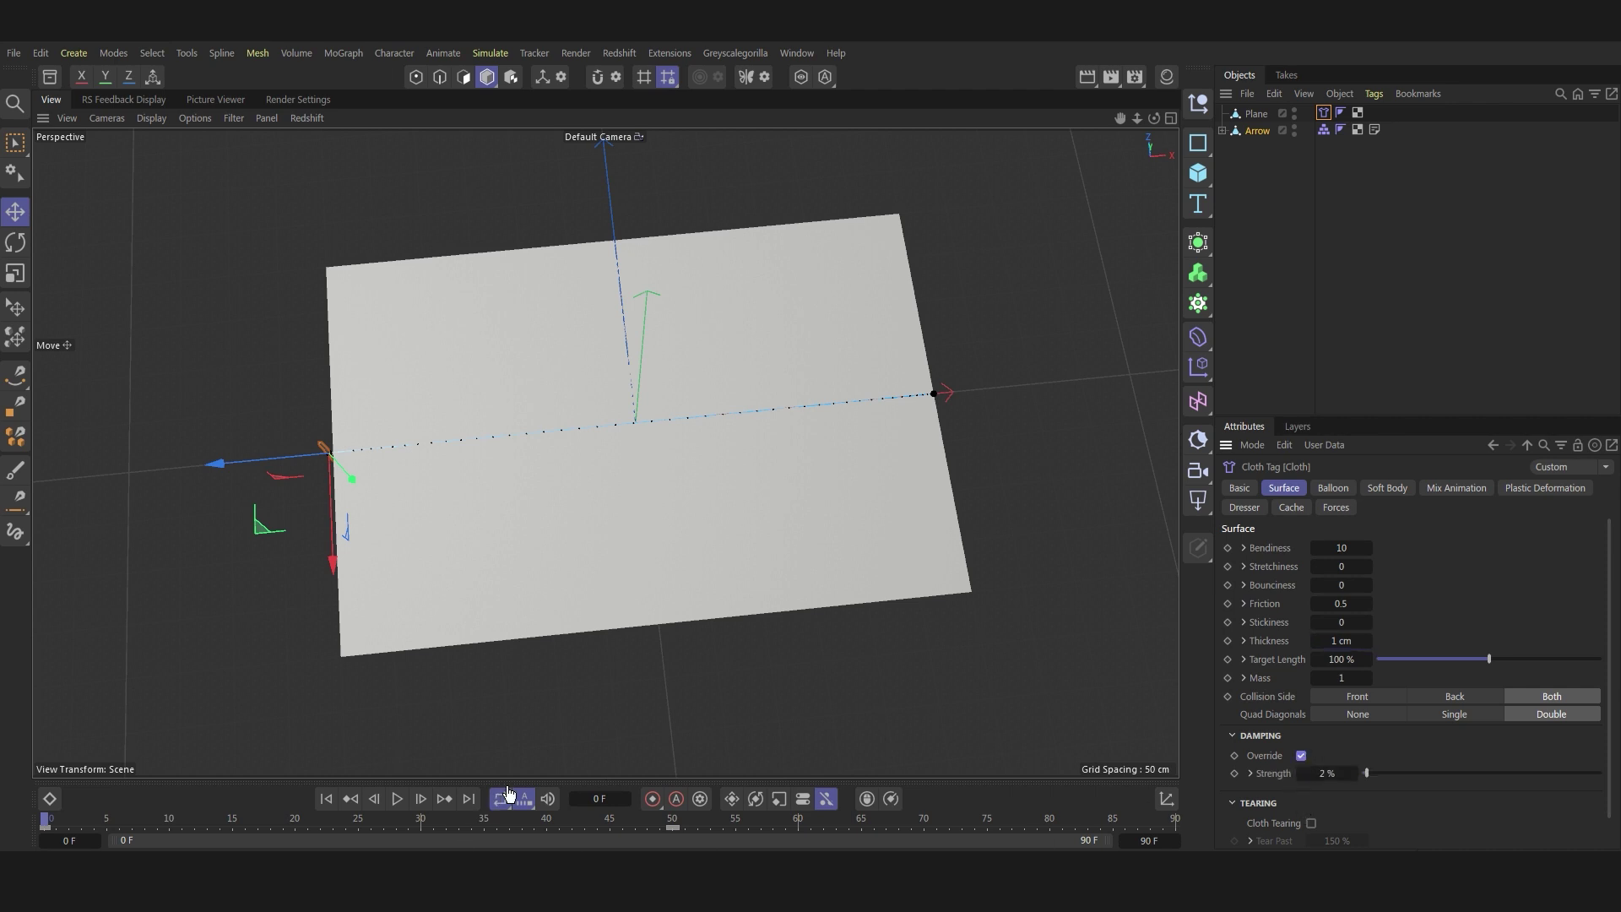
Step: Replay the simulation to check the changed cloth surface settings, and return to the first frame
left_click(397, 799)
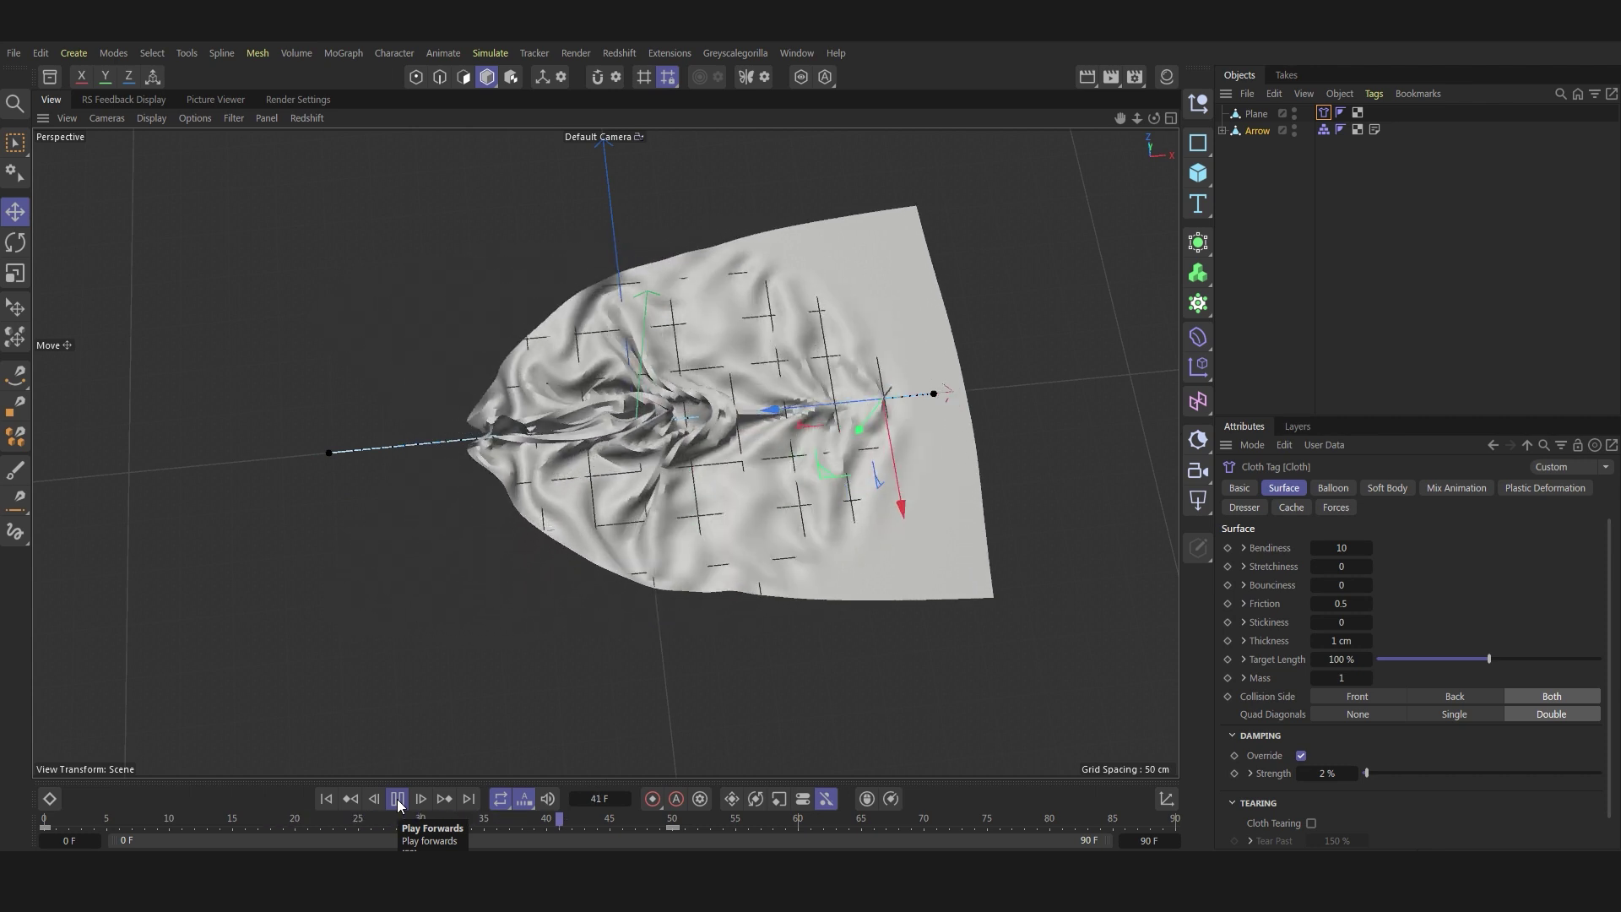
left_click(397, 798)
left_click(328, 799)
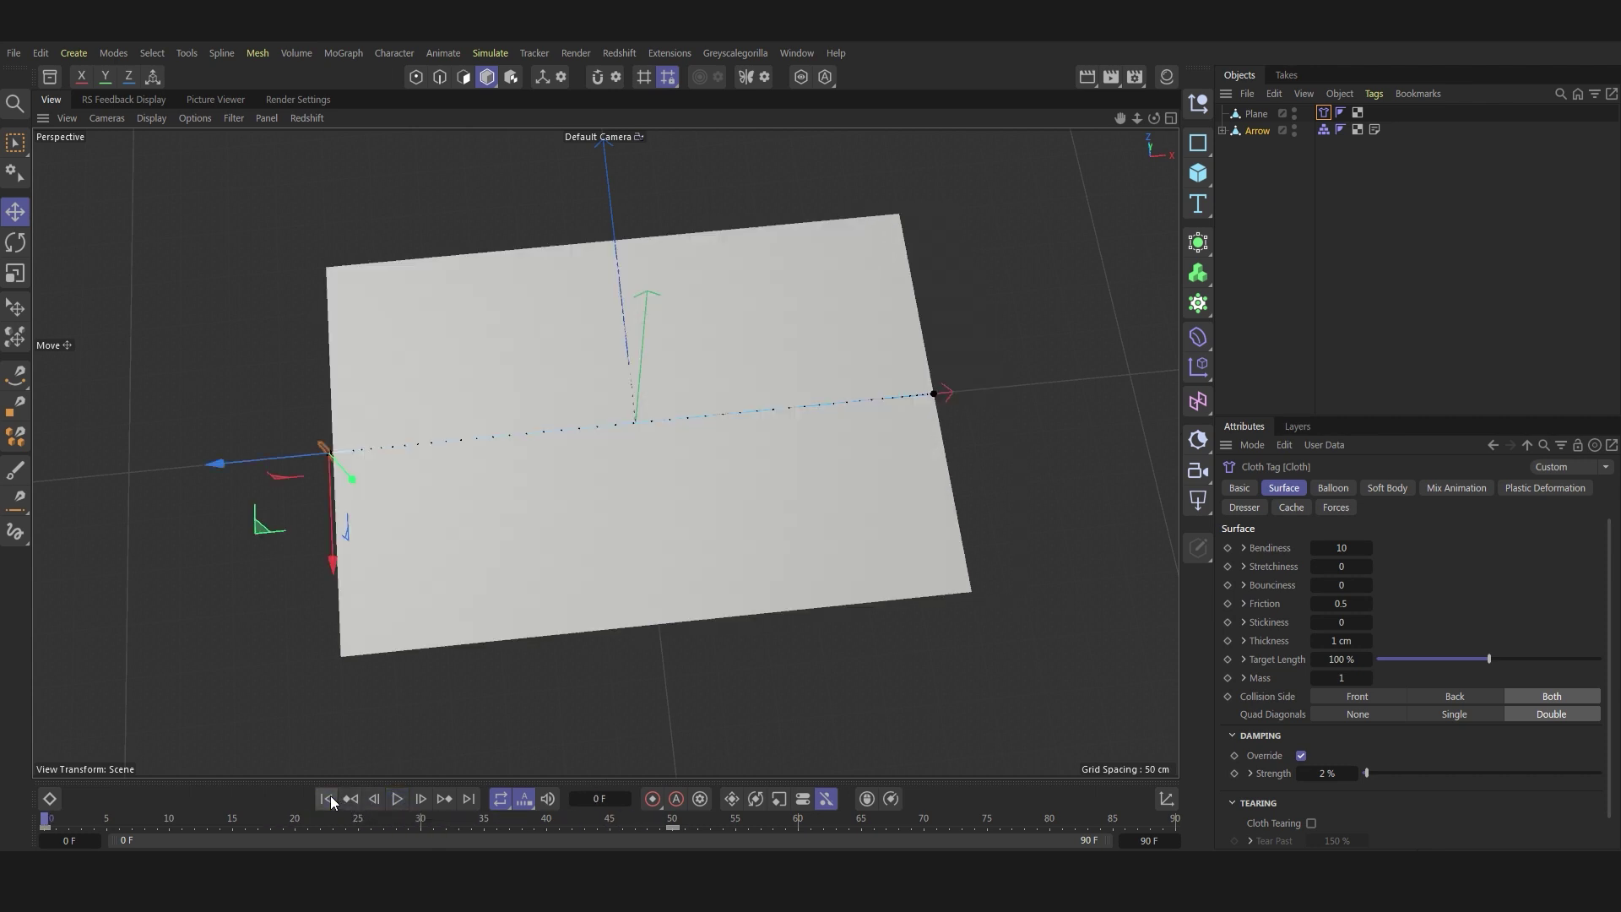
Step: Set the project's simulation collision passes to 20 and extra iterations to 10
key("ctrl+d")
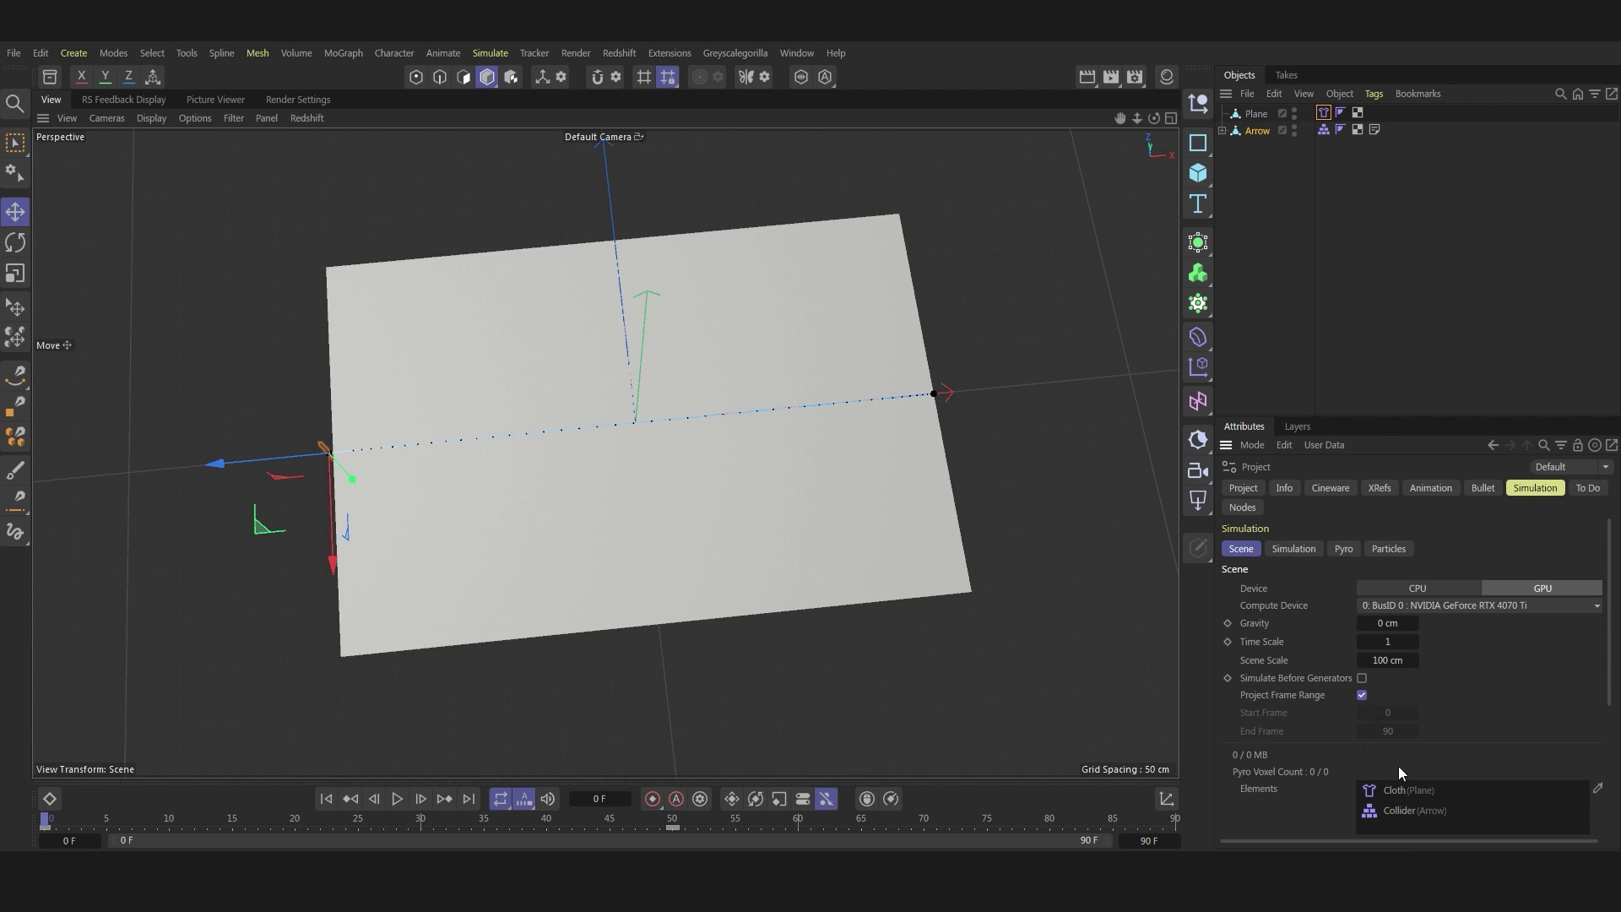
left_click(1294, 549)
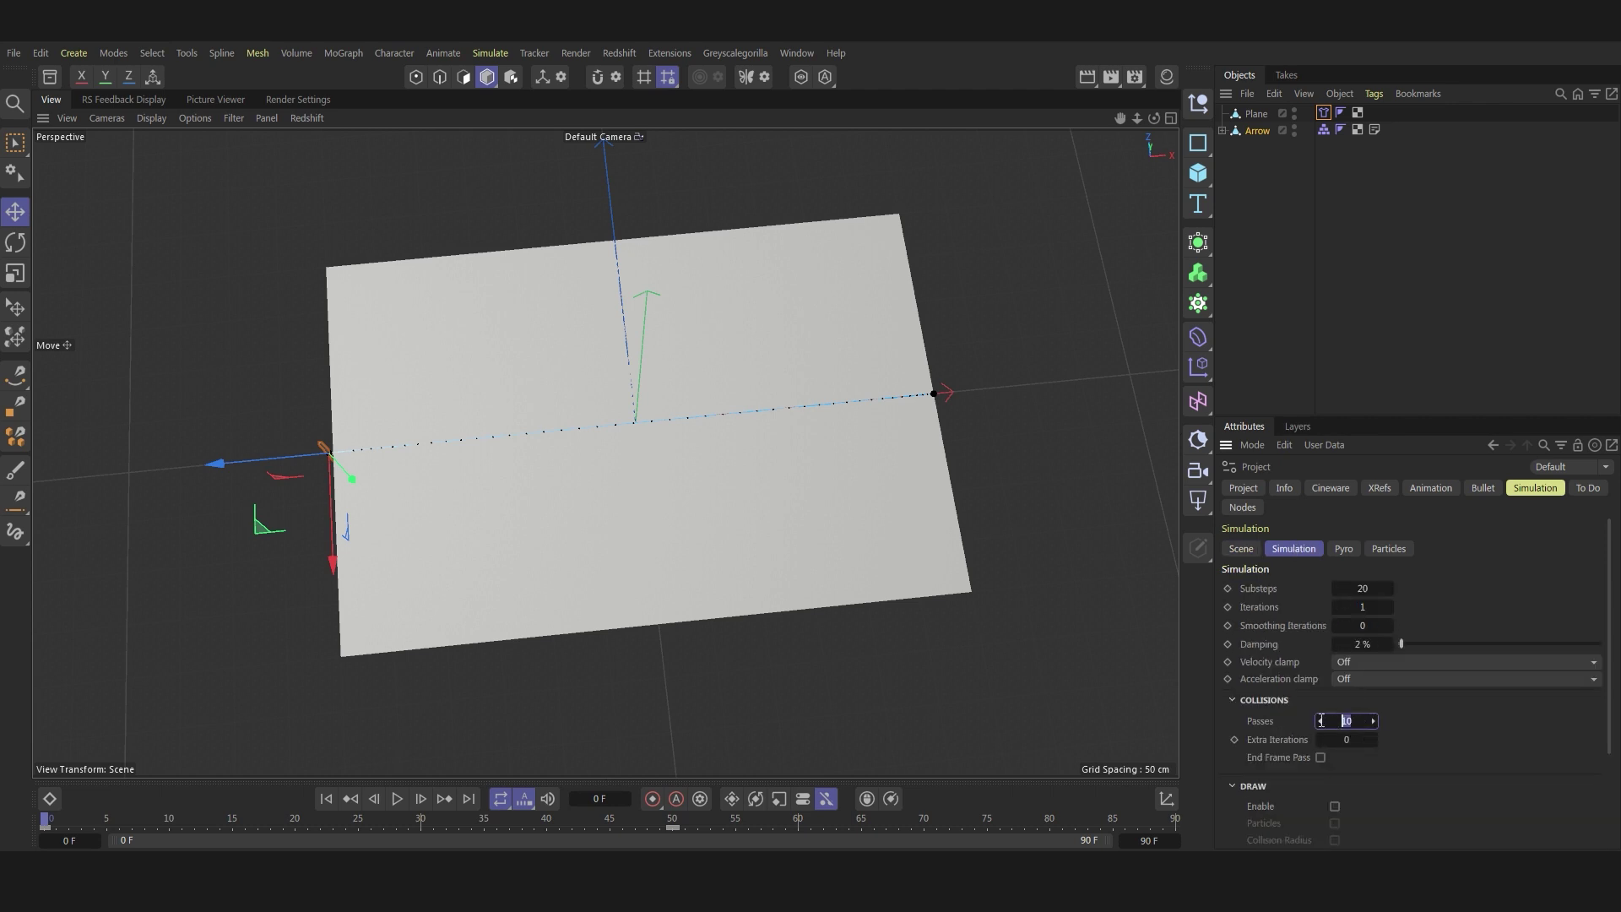
left_click(1354, 740)
type("10")
key("Return")
Step: Play the simulation with the higher collision accuracy and rewind to the start
left_click(396, 799)
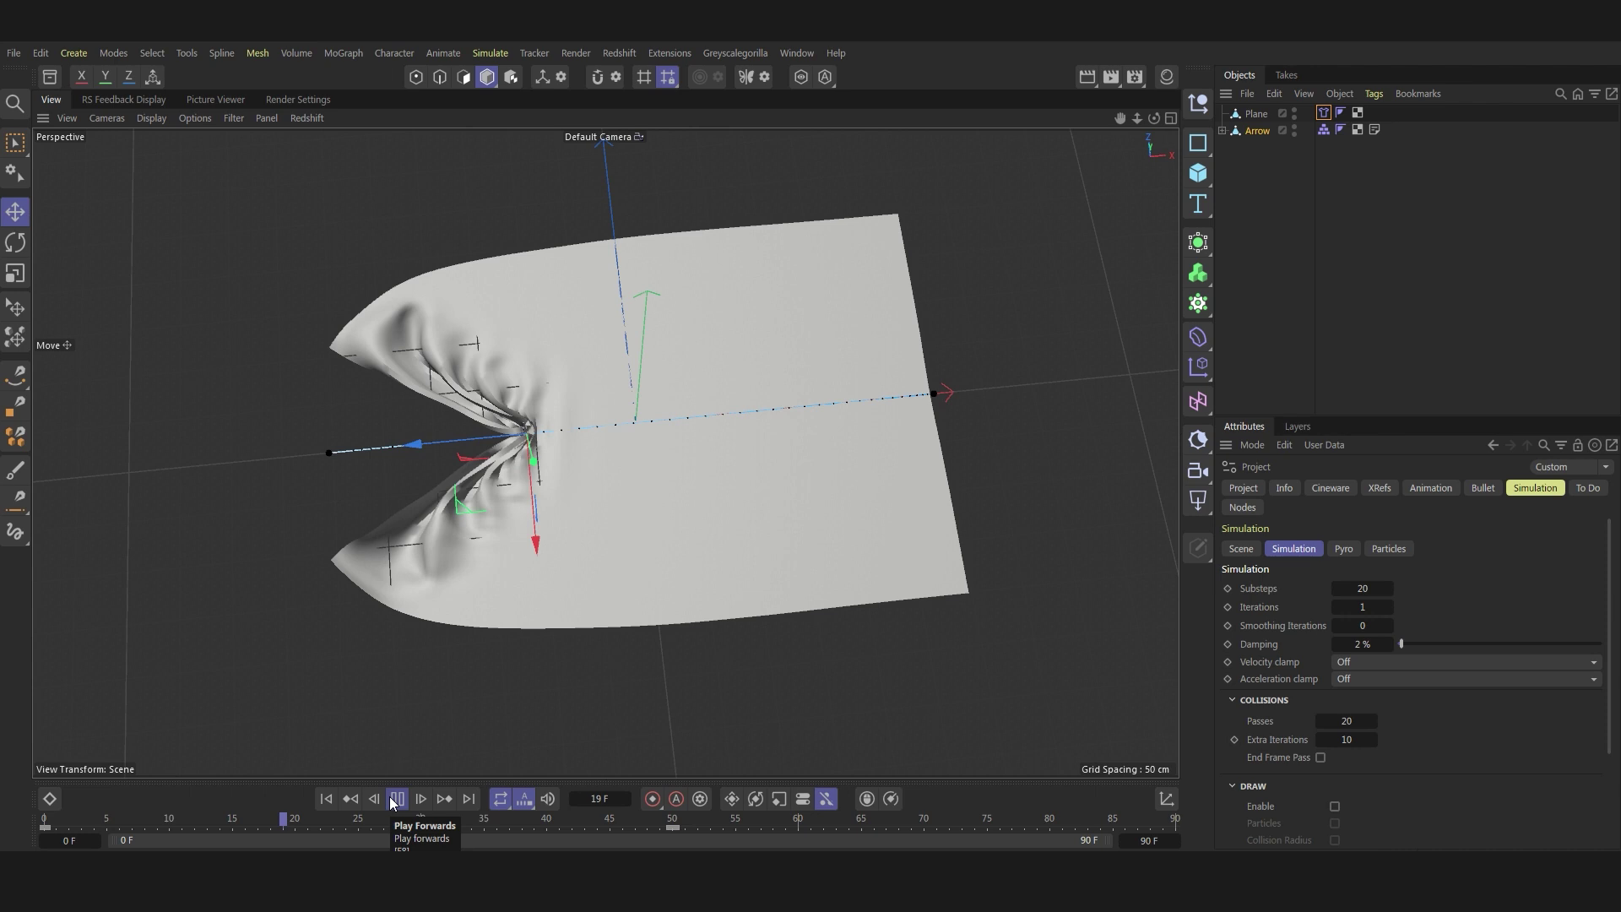
left_click(394, 799)
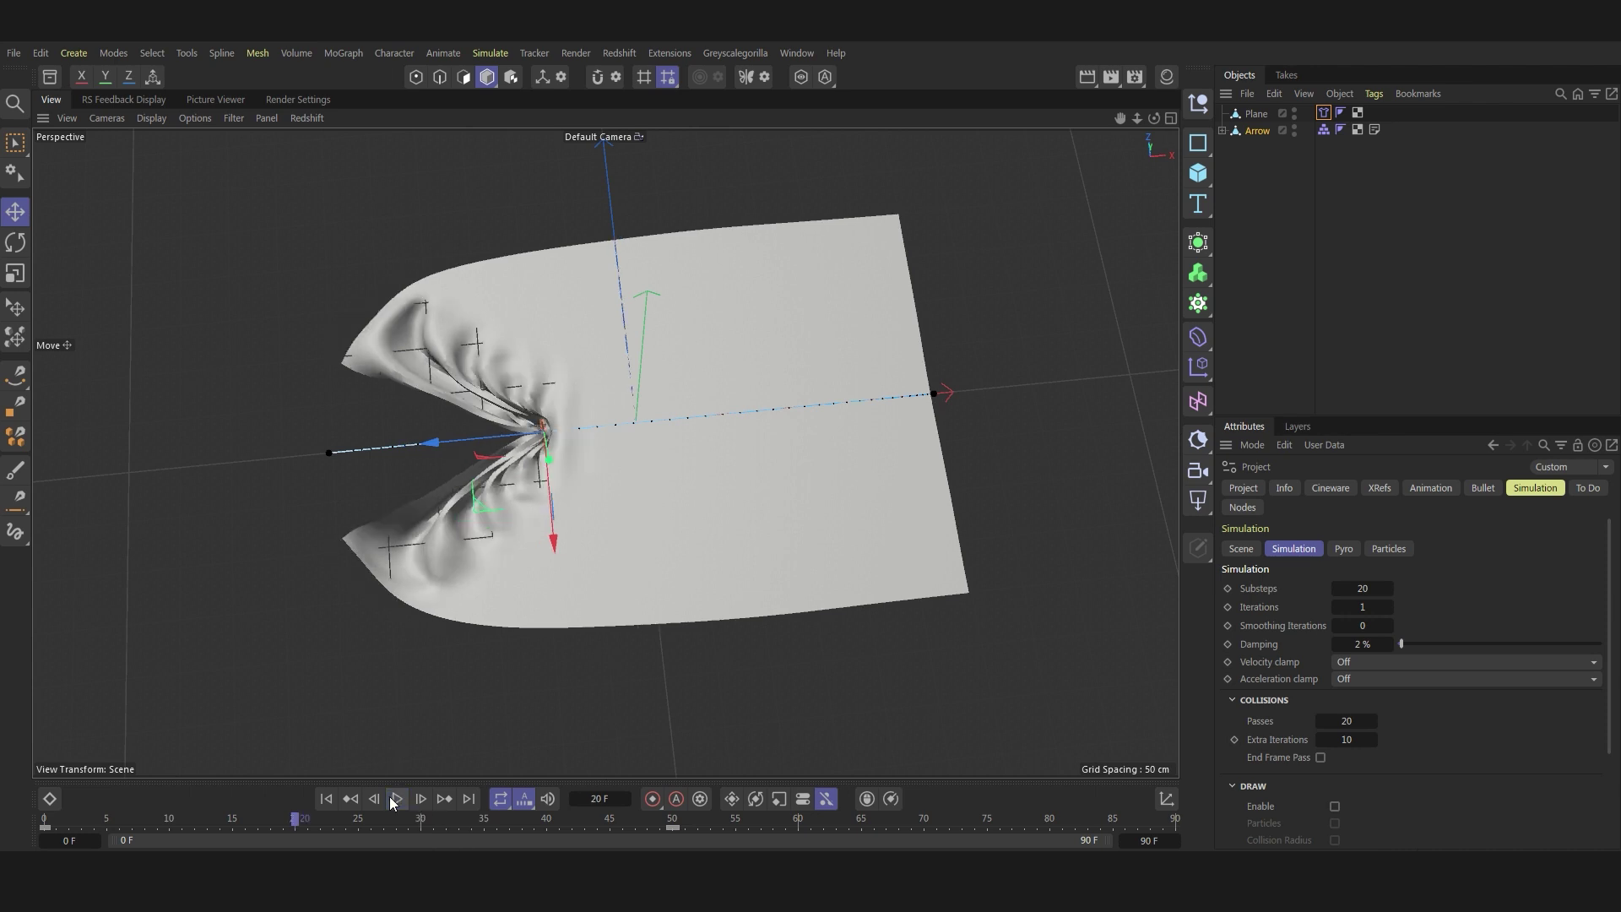
left_click(326, 798)
Step: Select the full row of border edges along the Plane's far long side
left_click(1259, 117)
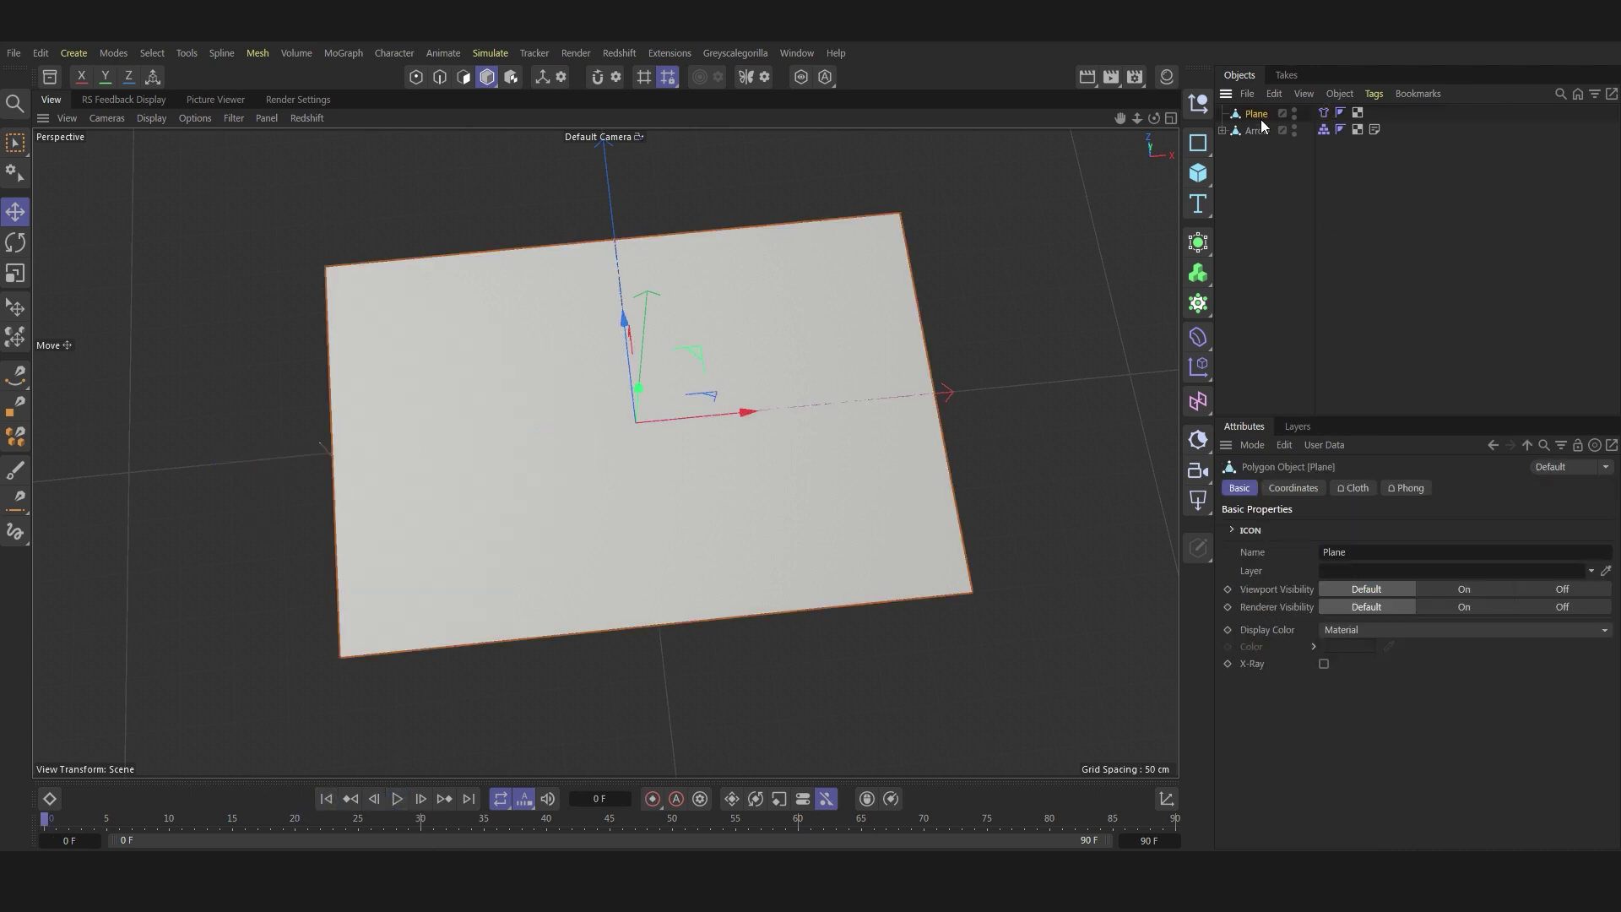
left_click(415, 76)
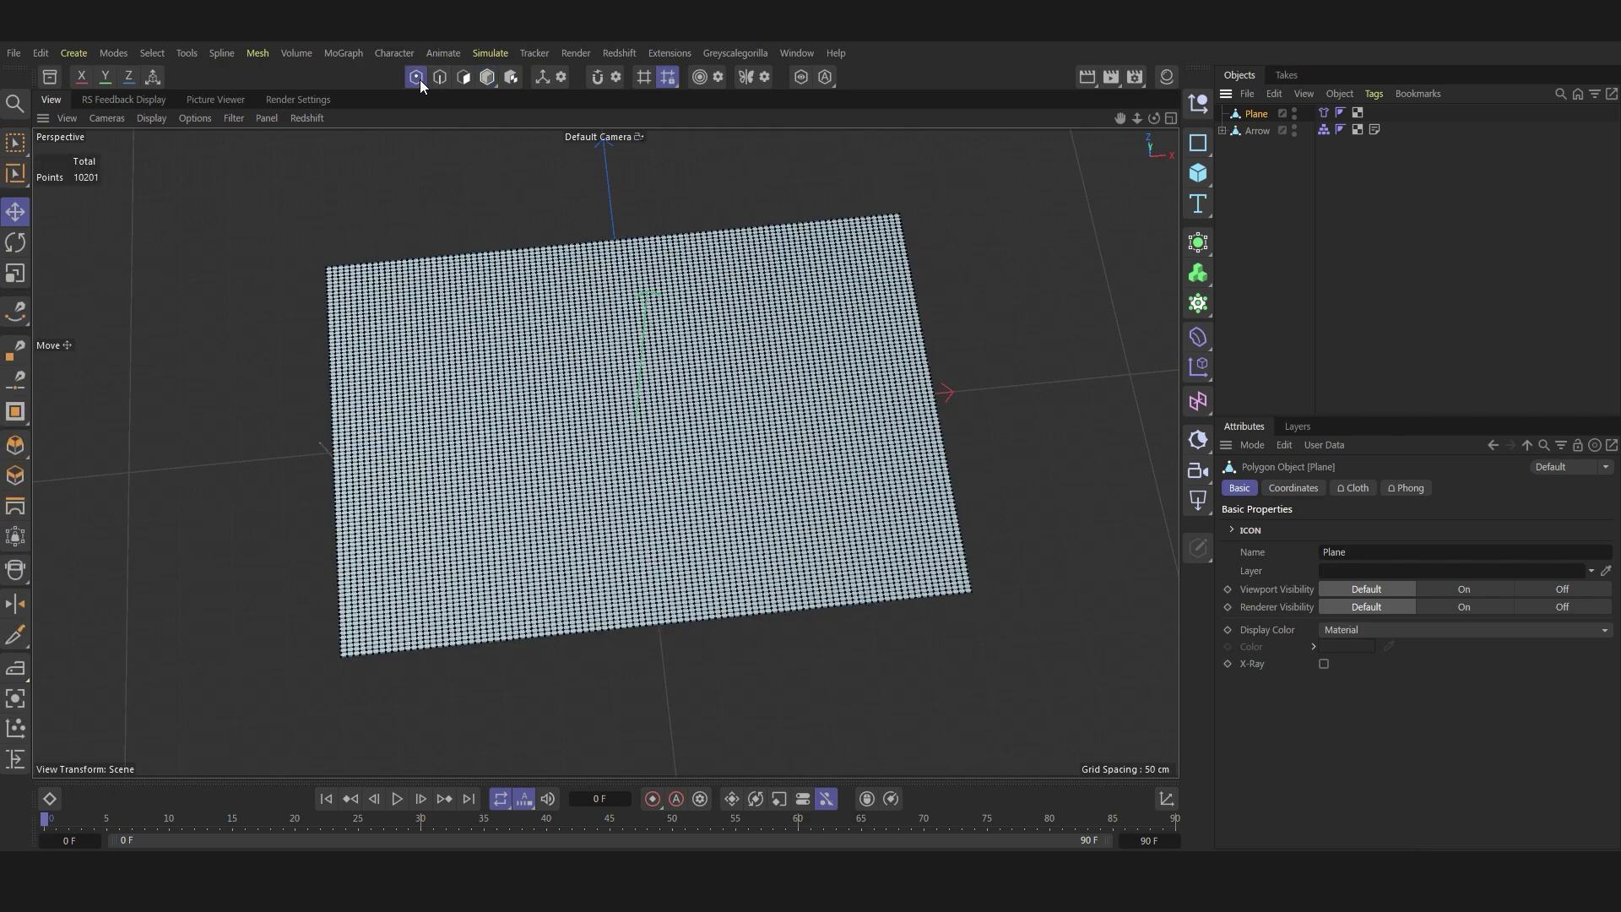
scroll(358, 251, "up", 5)
scroll(358, 250, "up", 4)
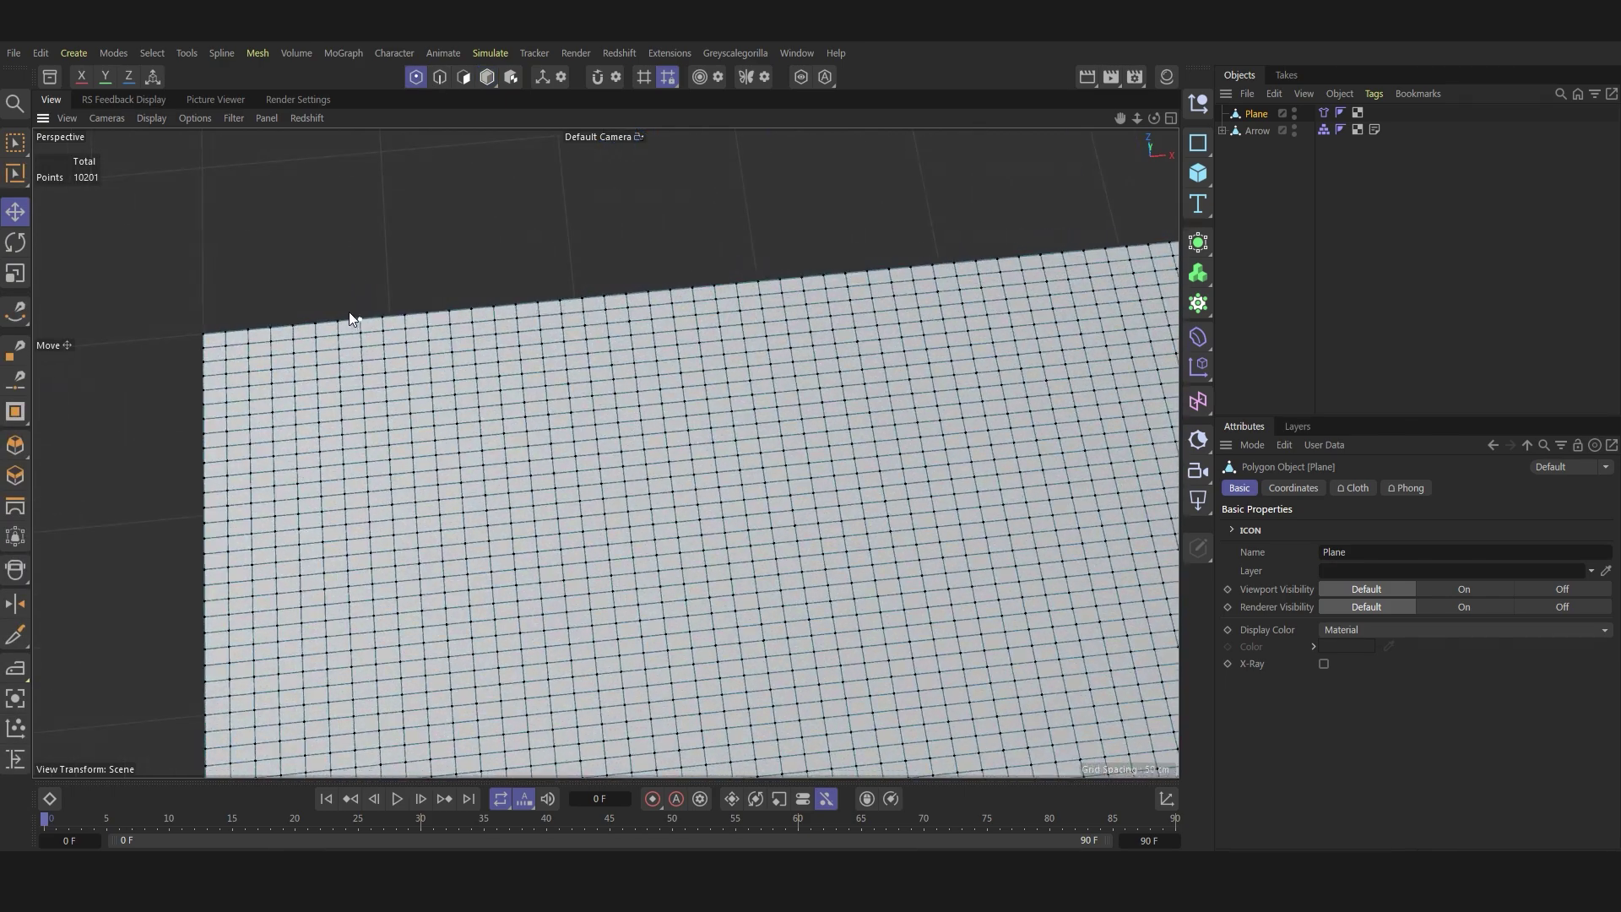
left_click(439, 77)
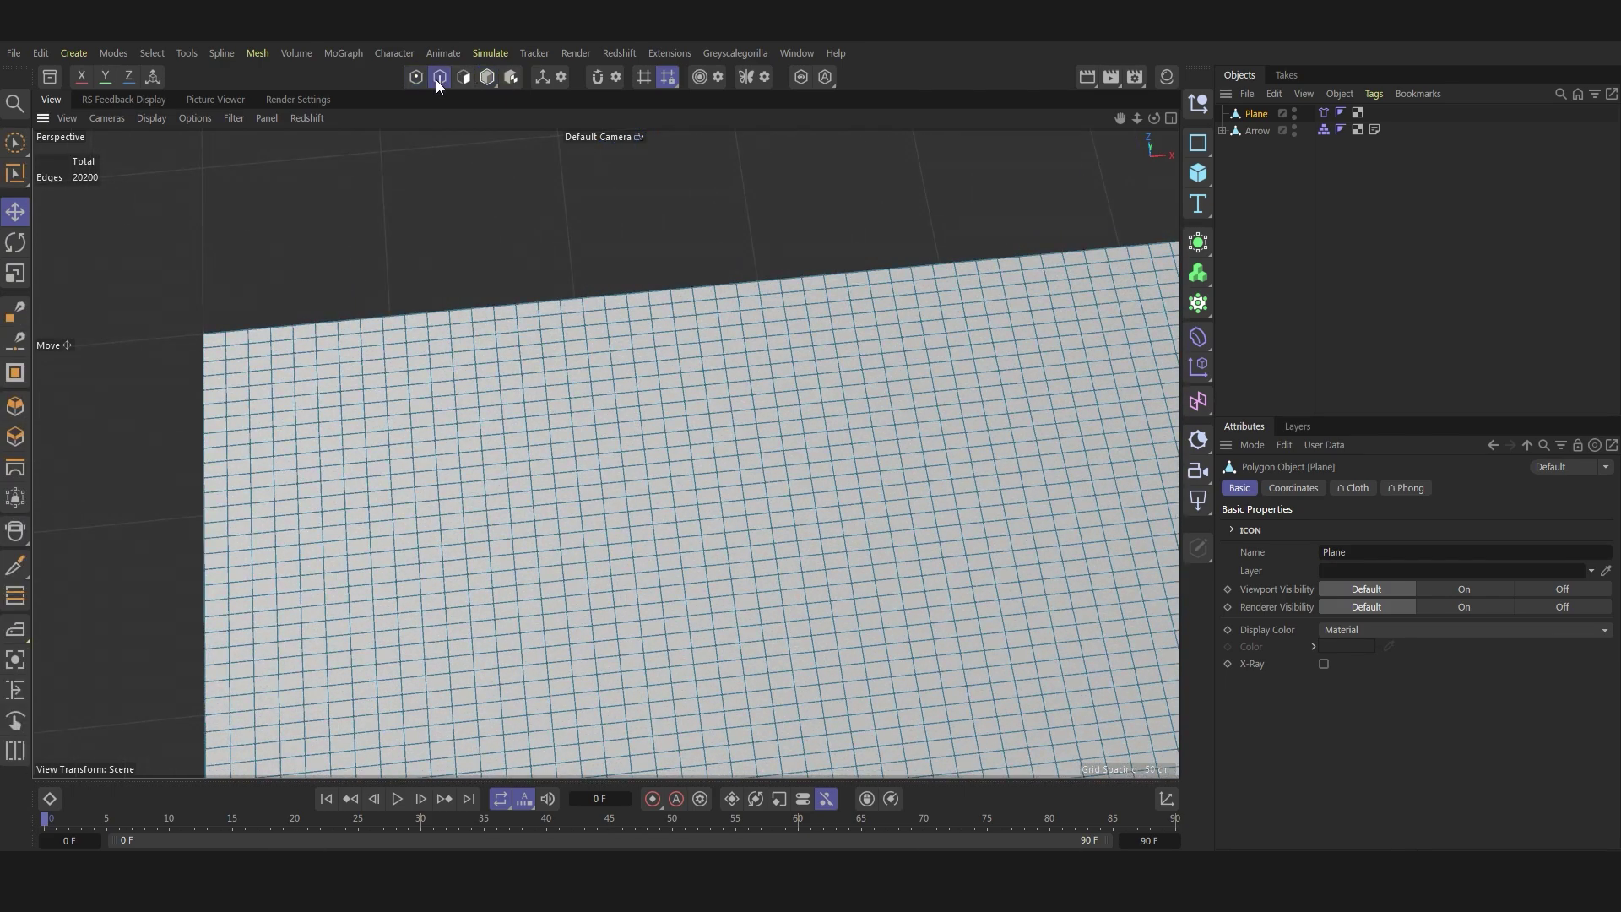
double_click(392, 316)
scroll(350, 294, "down", 3)
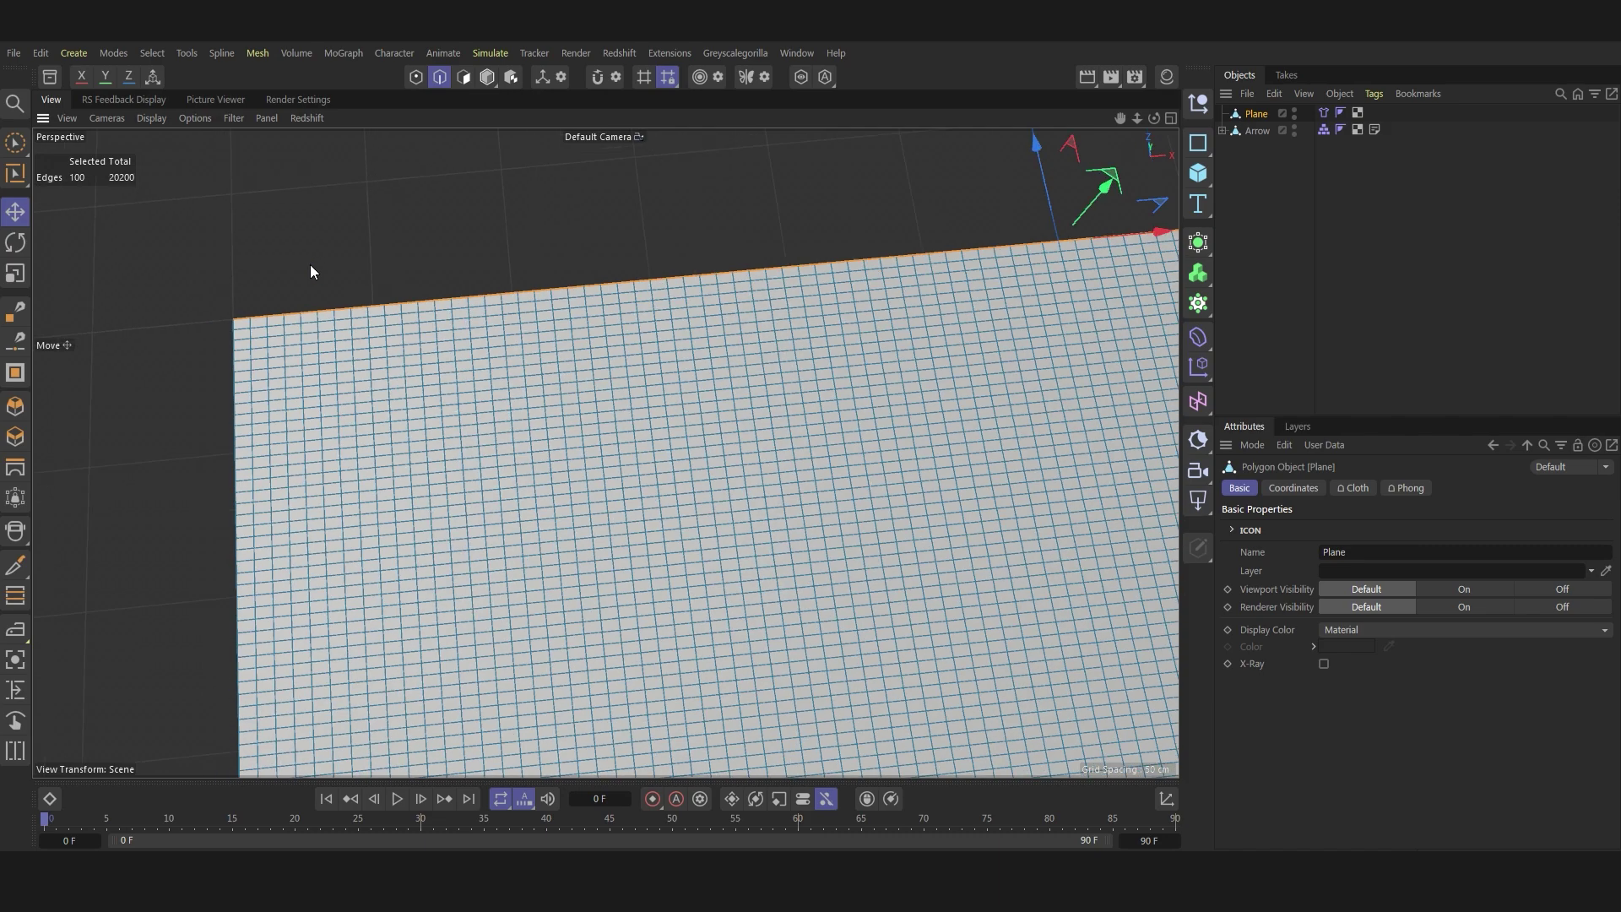
Step: Add the Plane's border edges on the side opposite the arrow and along the near long side to the selection
left_click_drag(304, 267, 1082, 525, "alt")
scroll(991, 596, "up", 6)
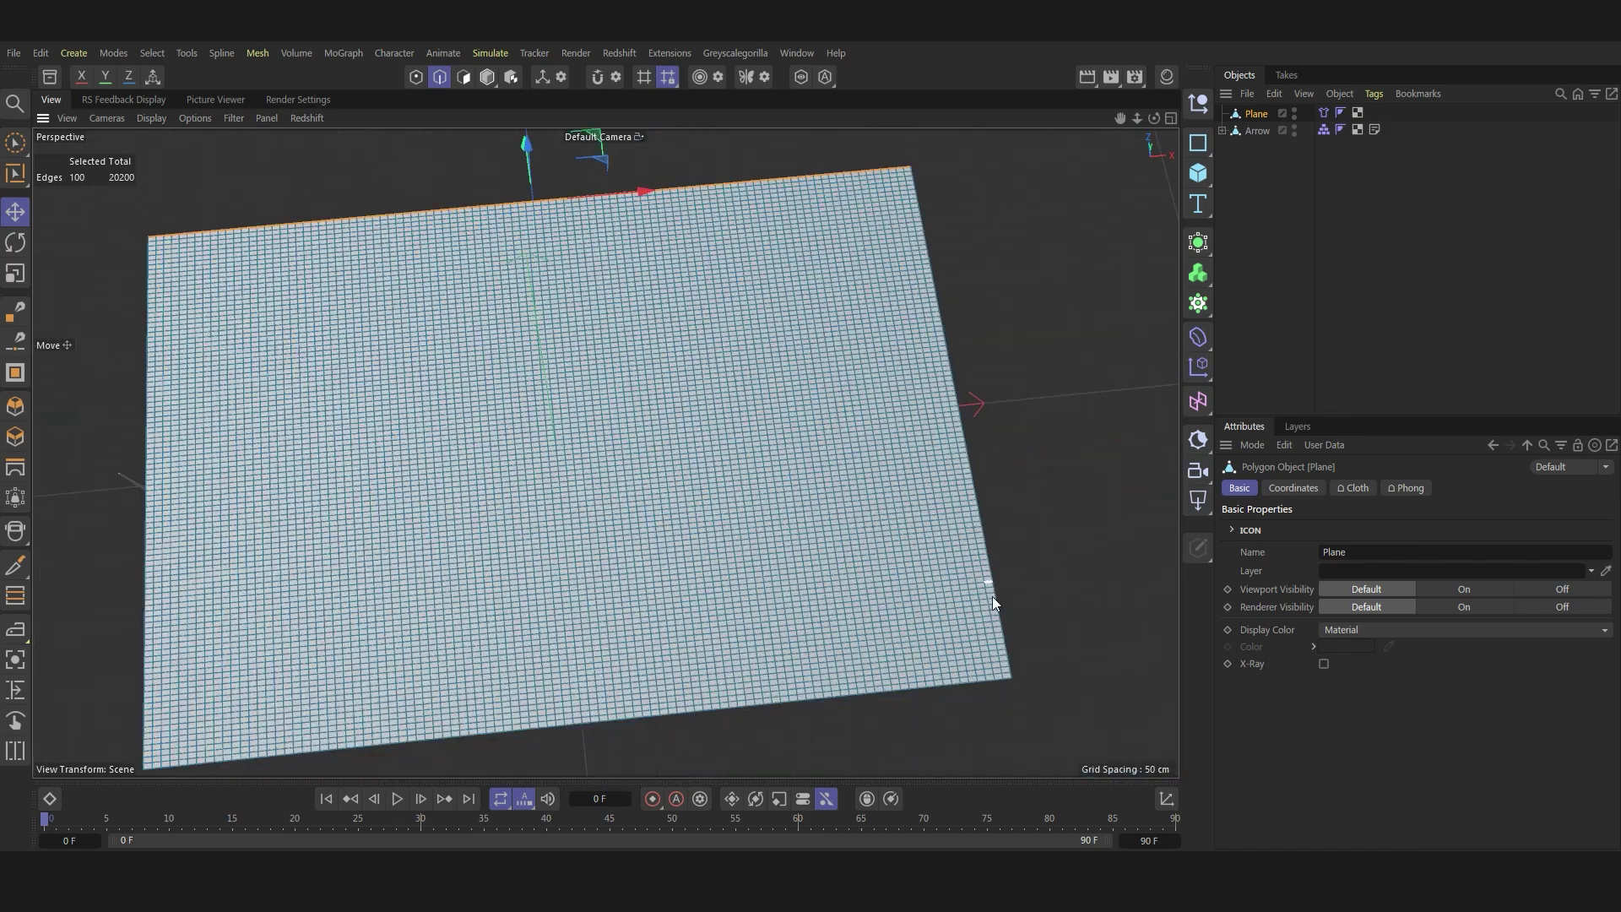
scroll(1013, 683, "up", 2)
double_click(1022, 688, "shift")
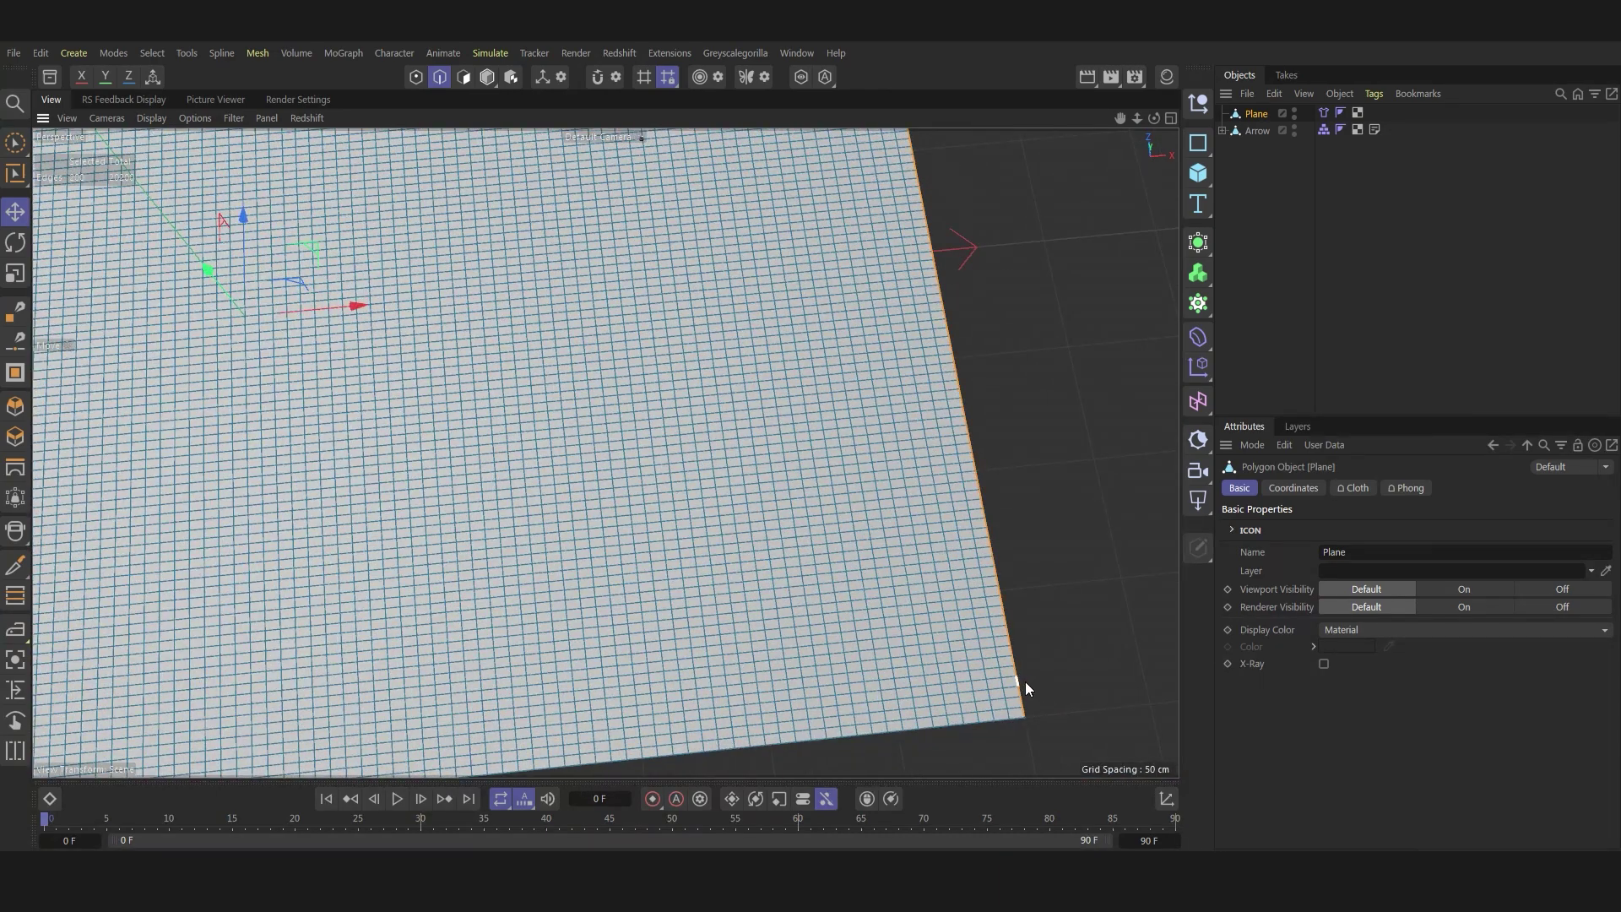
double_click(956, 726, "shift")
scroll(962, 700, "down", 6)
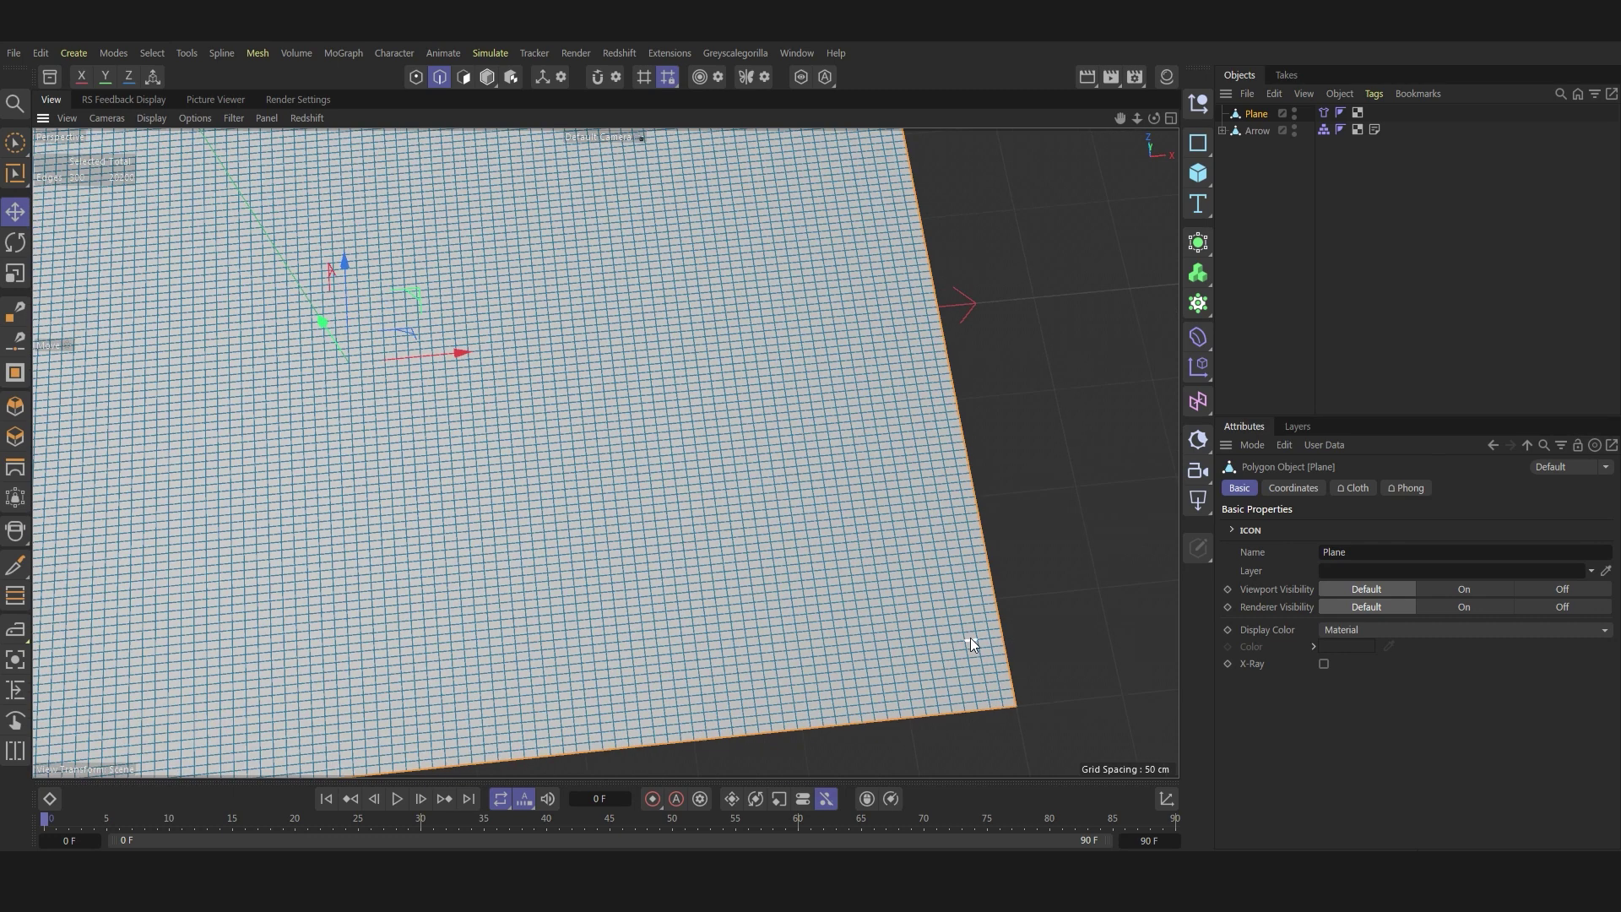
Step: Convert the border edge selection to points and set them as fix points in the plane's Cloth tag
left_click(416, 78)
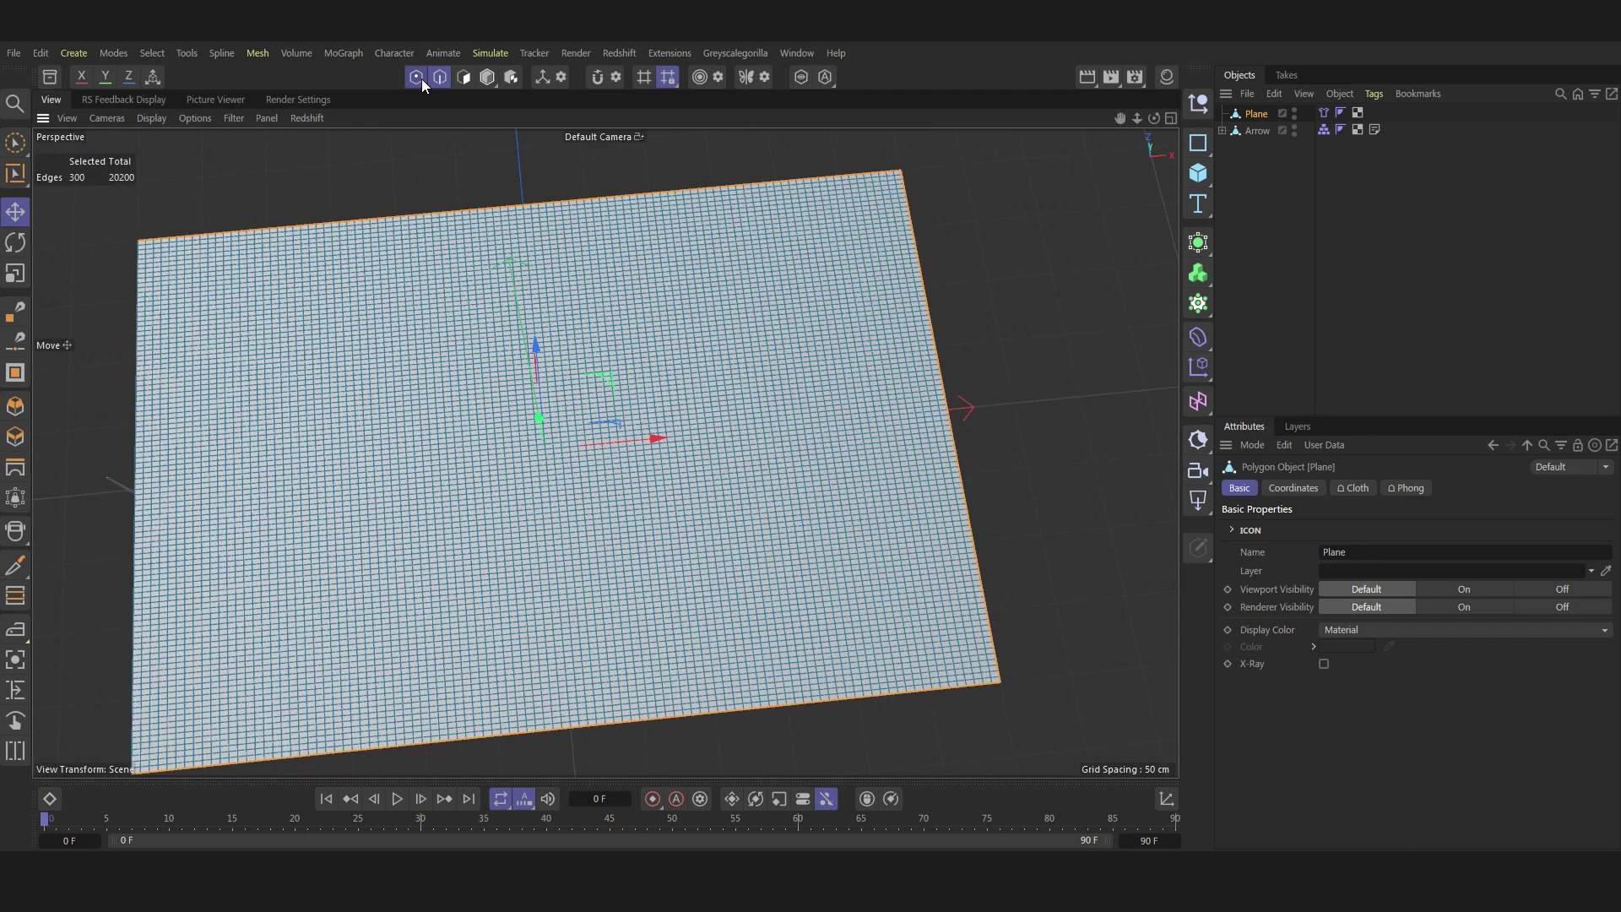
left_click(1324, 112)
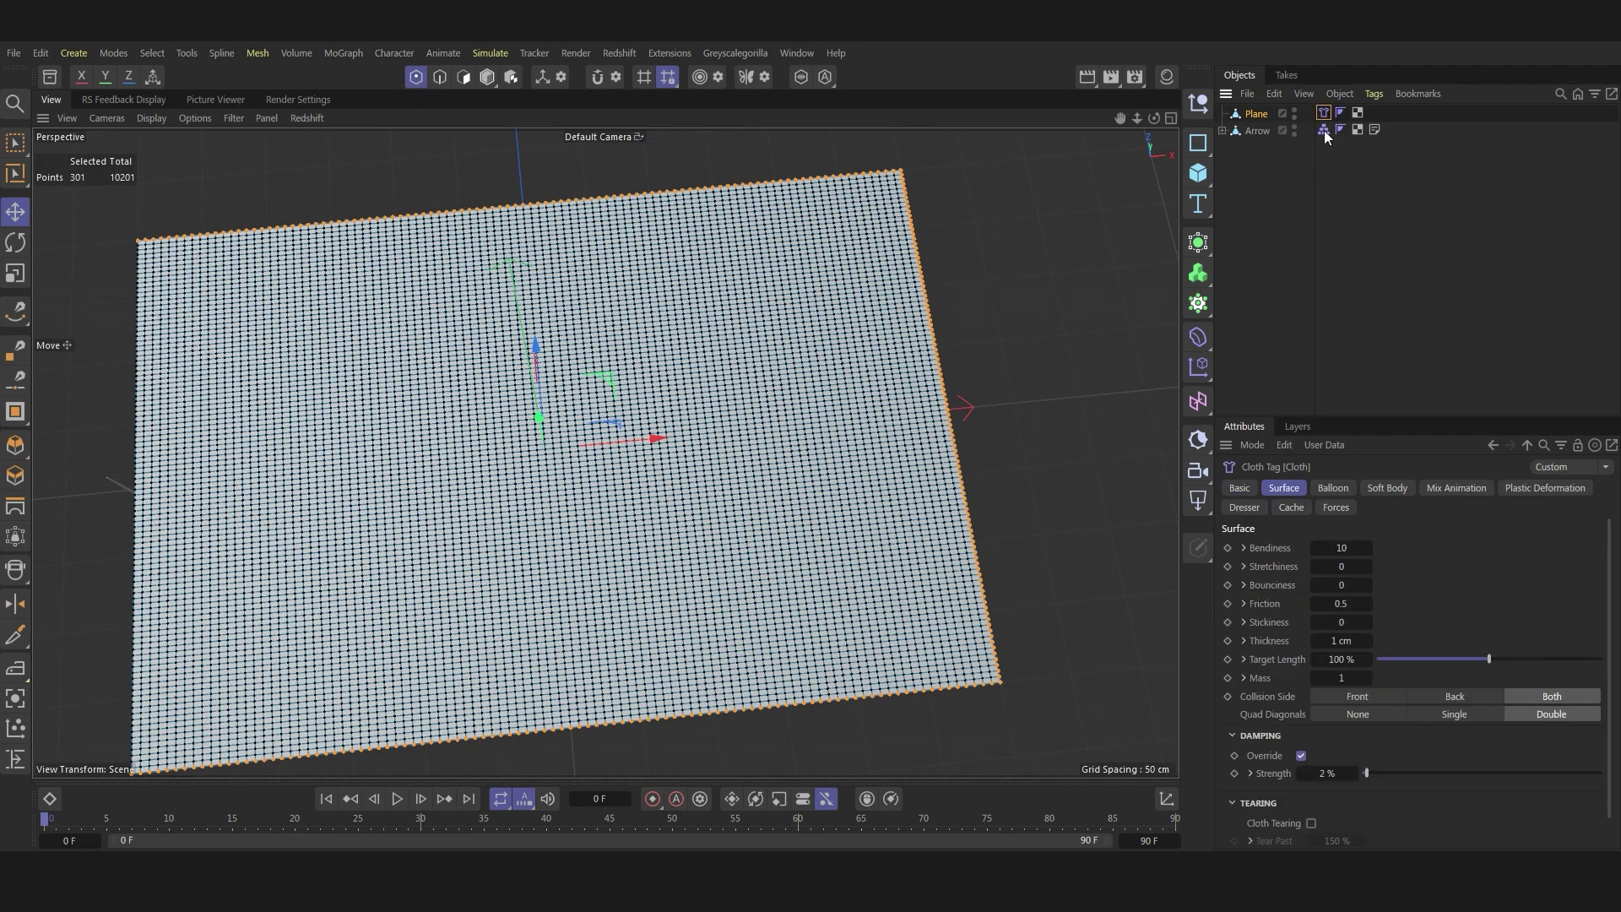
left_click(1245, 508)
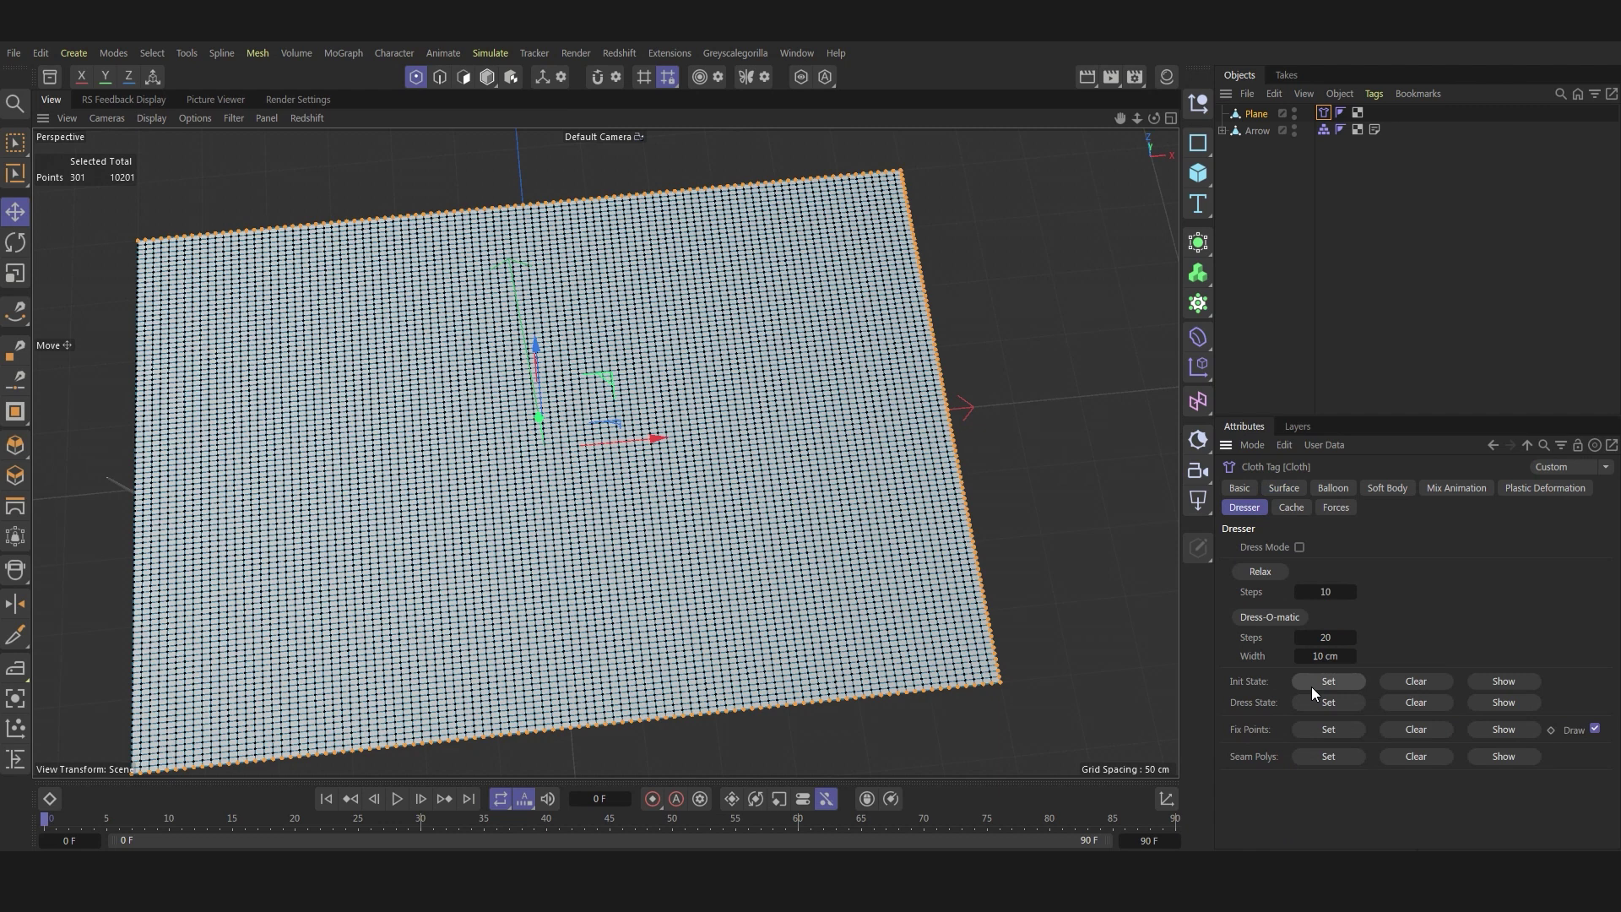
left_click(1328, 730)
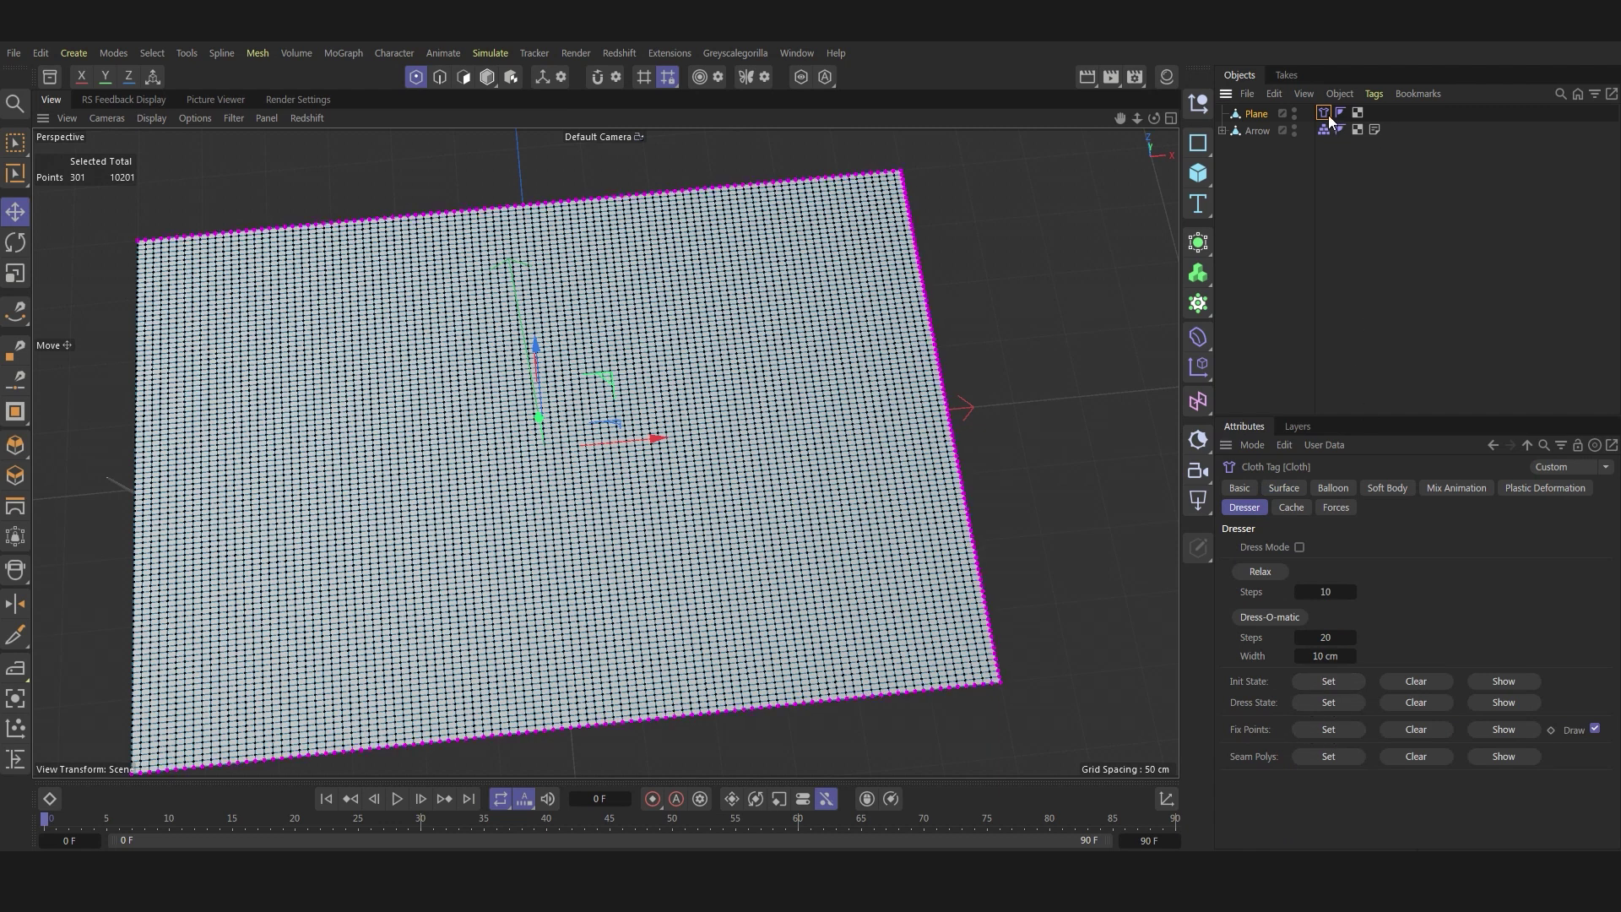
Step: Cache the plane's cloth simulation internally and stop the caching at about frame 34
left_click(1300, 509)
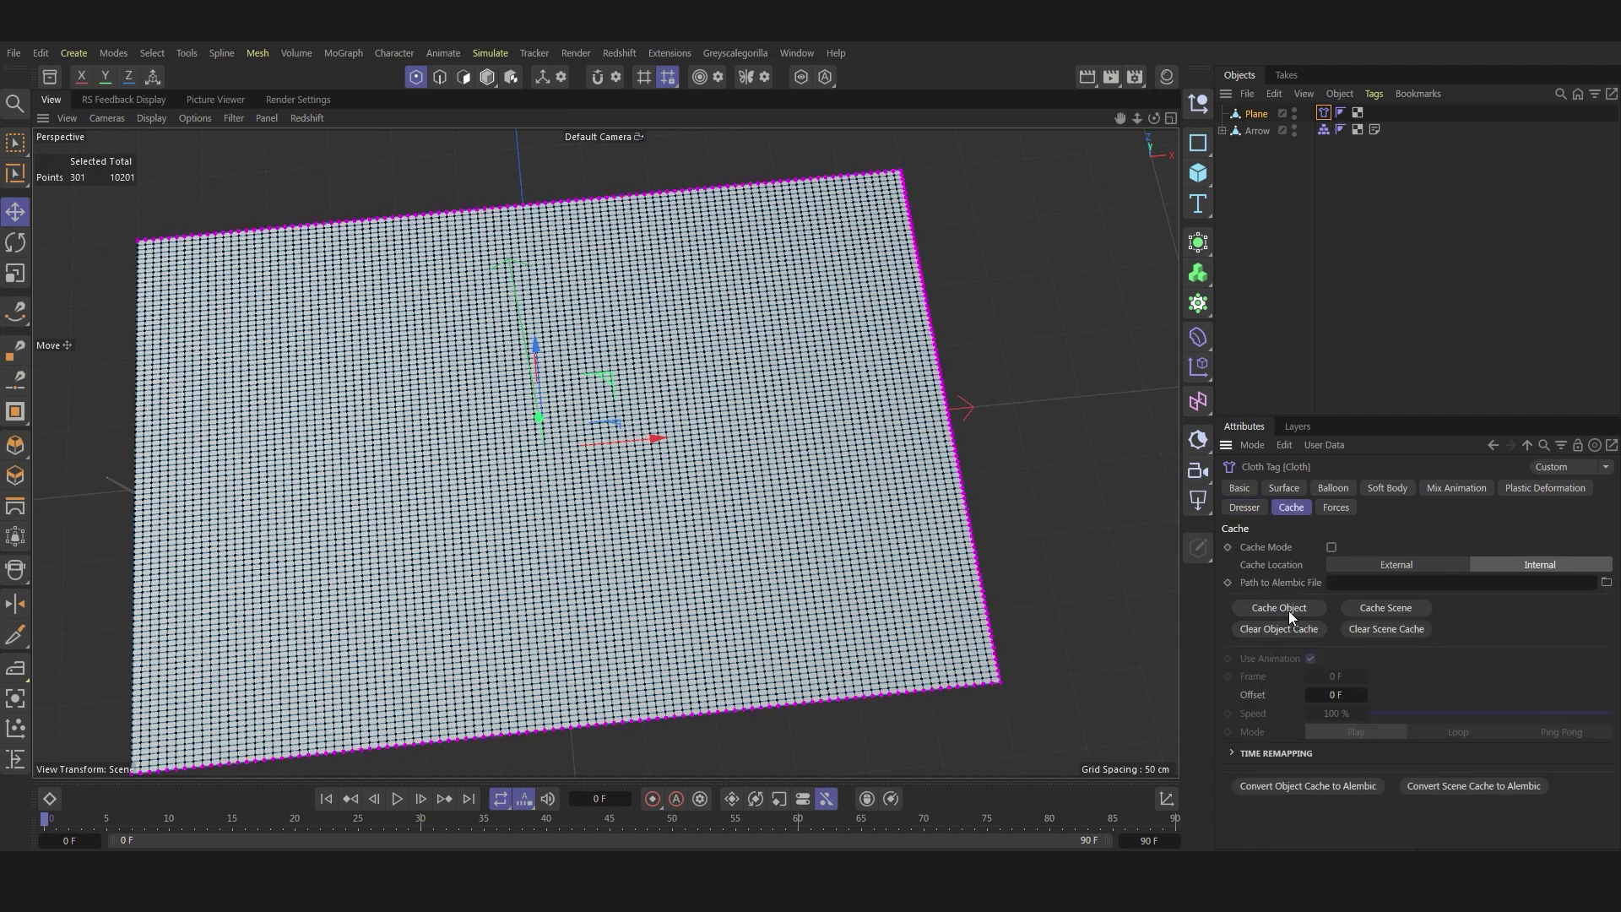
left_click(1288, 611)
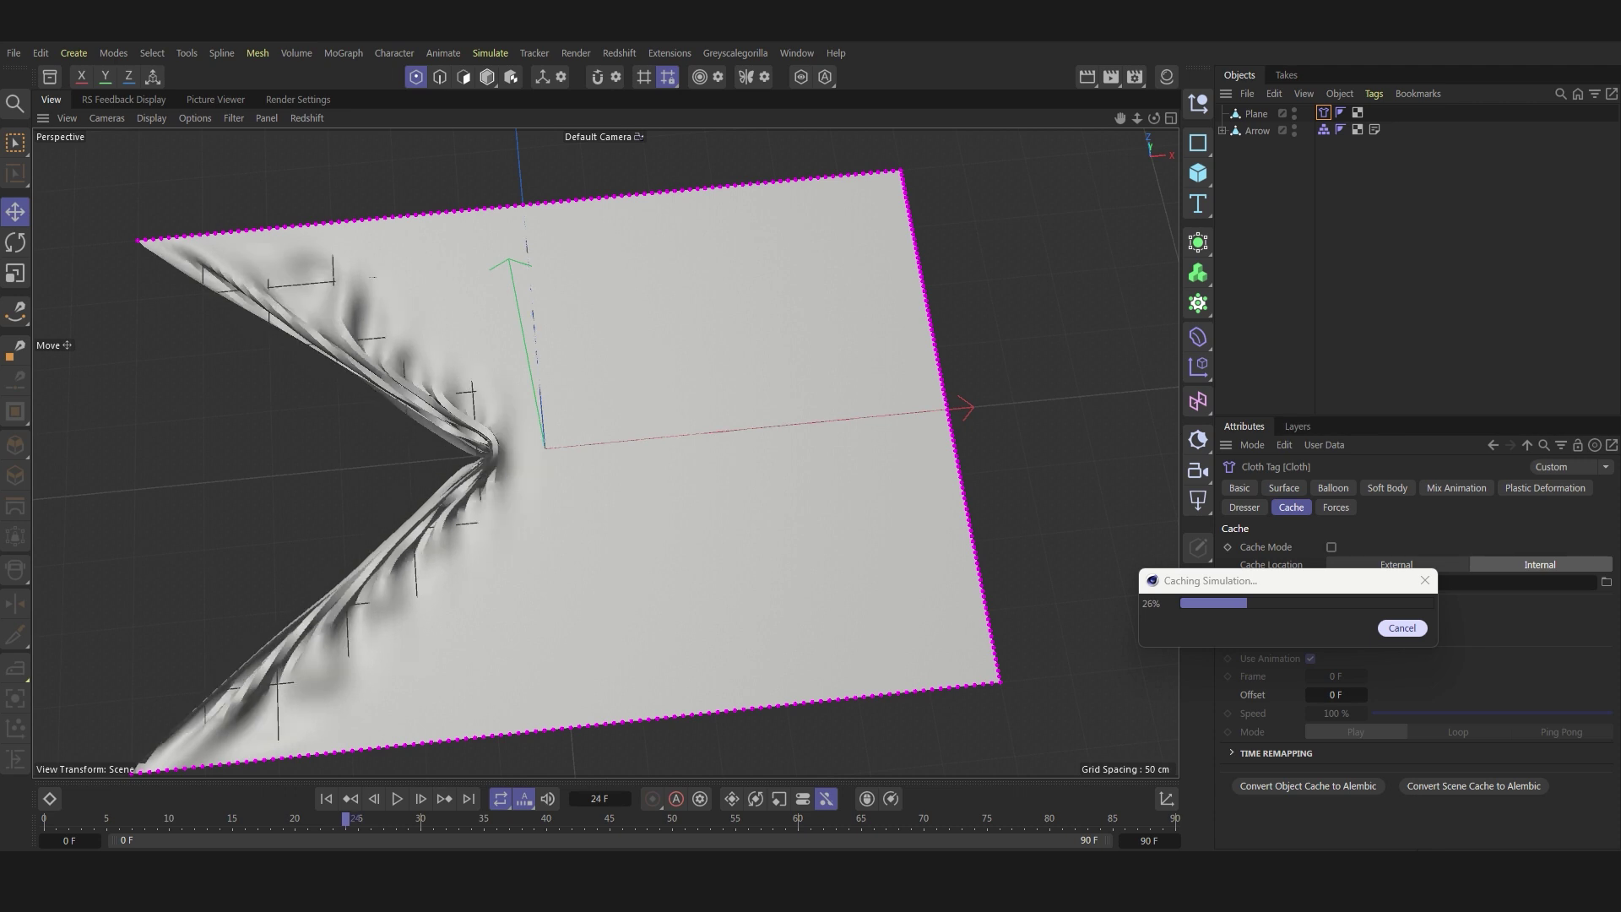
left_click(1403, 627)
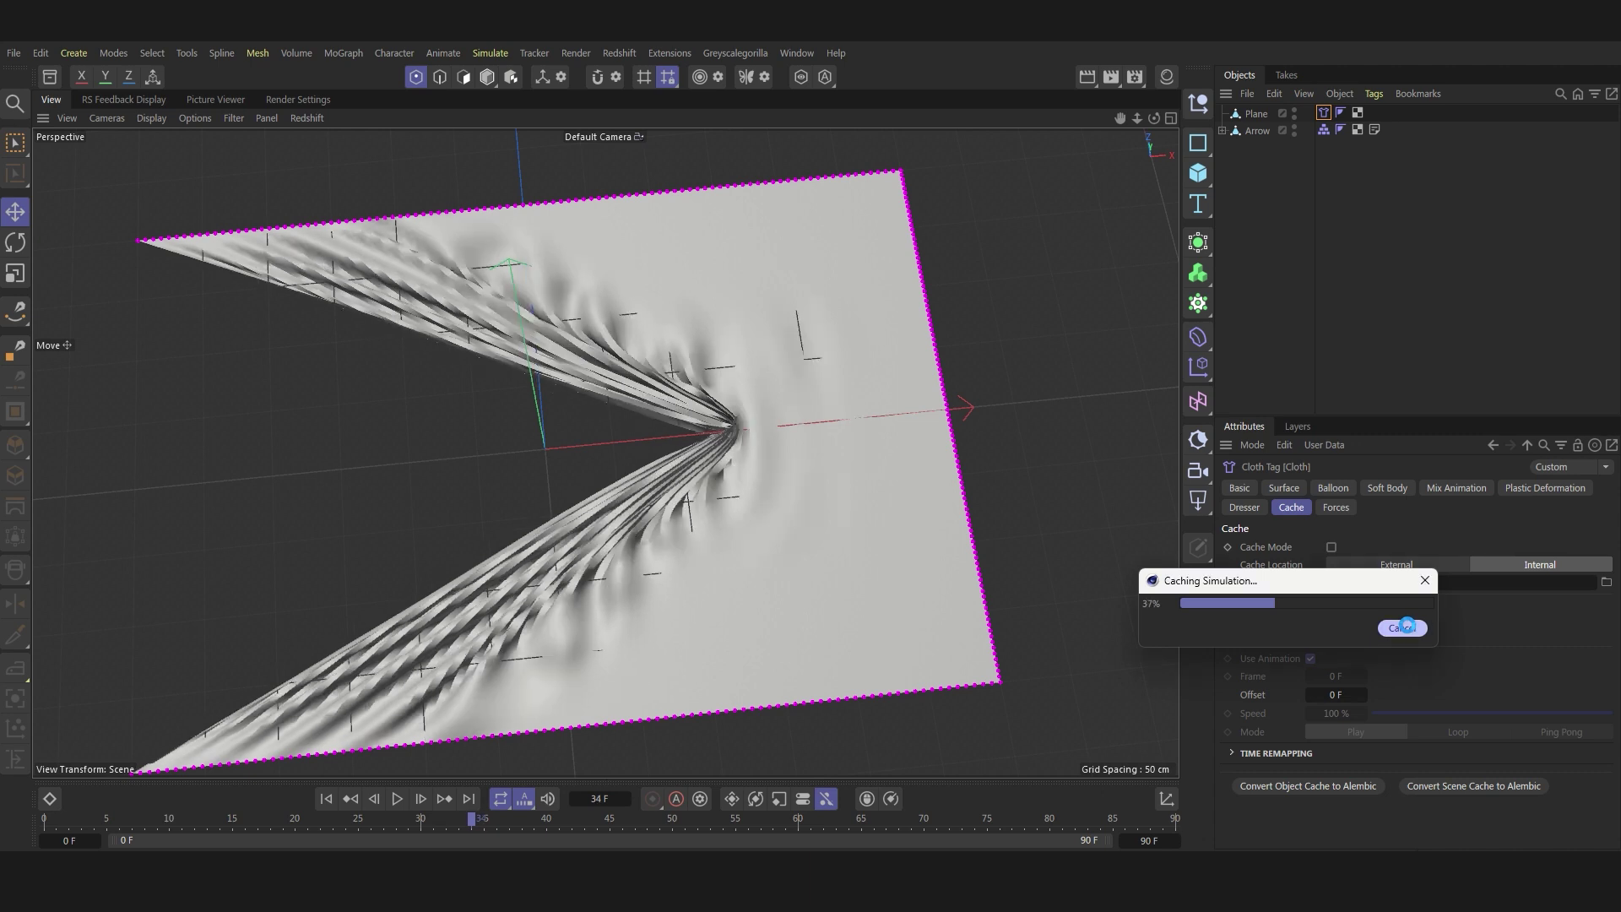
left_click(1405, 626)
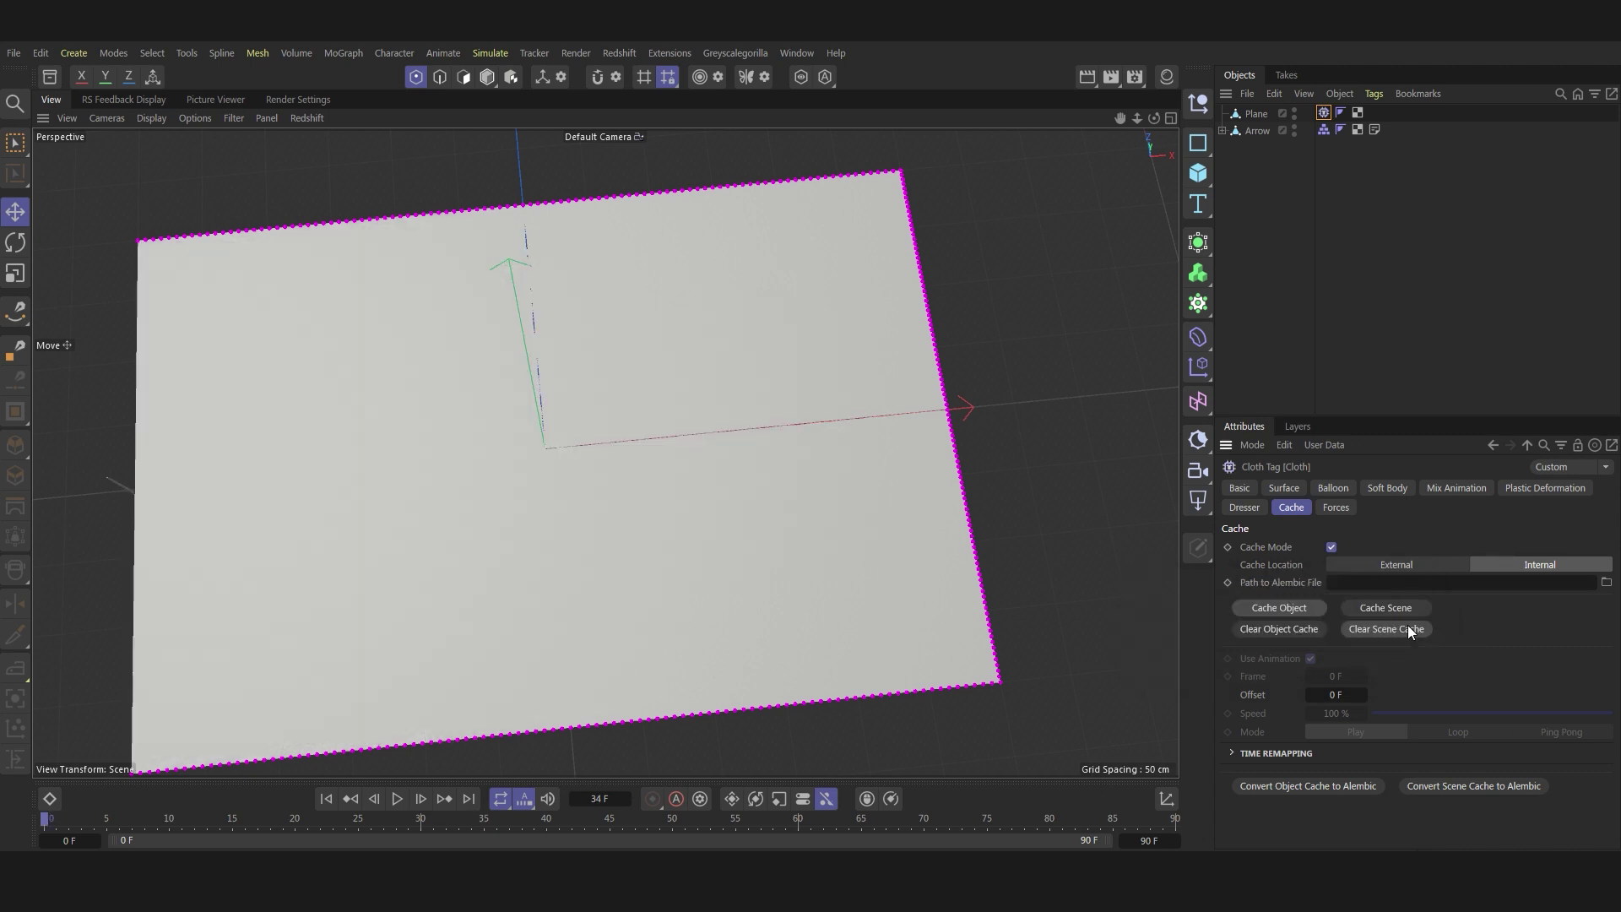
Step: Play back the cached cloth simulation from the first frame to review the folds
left_click(395, 800)
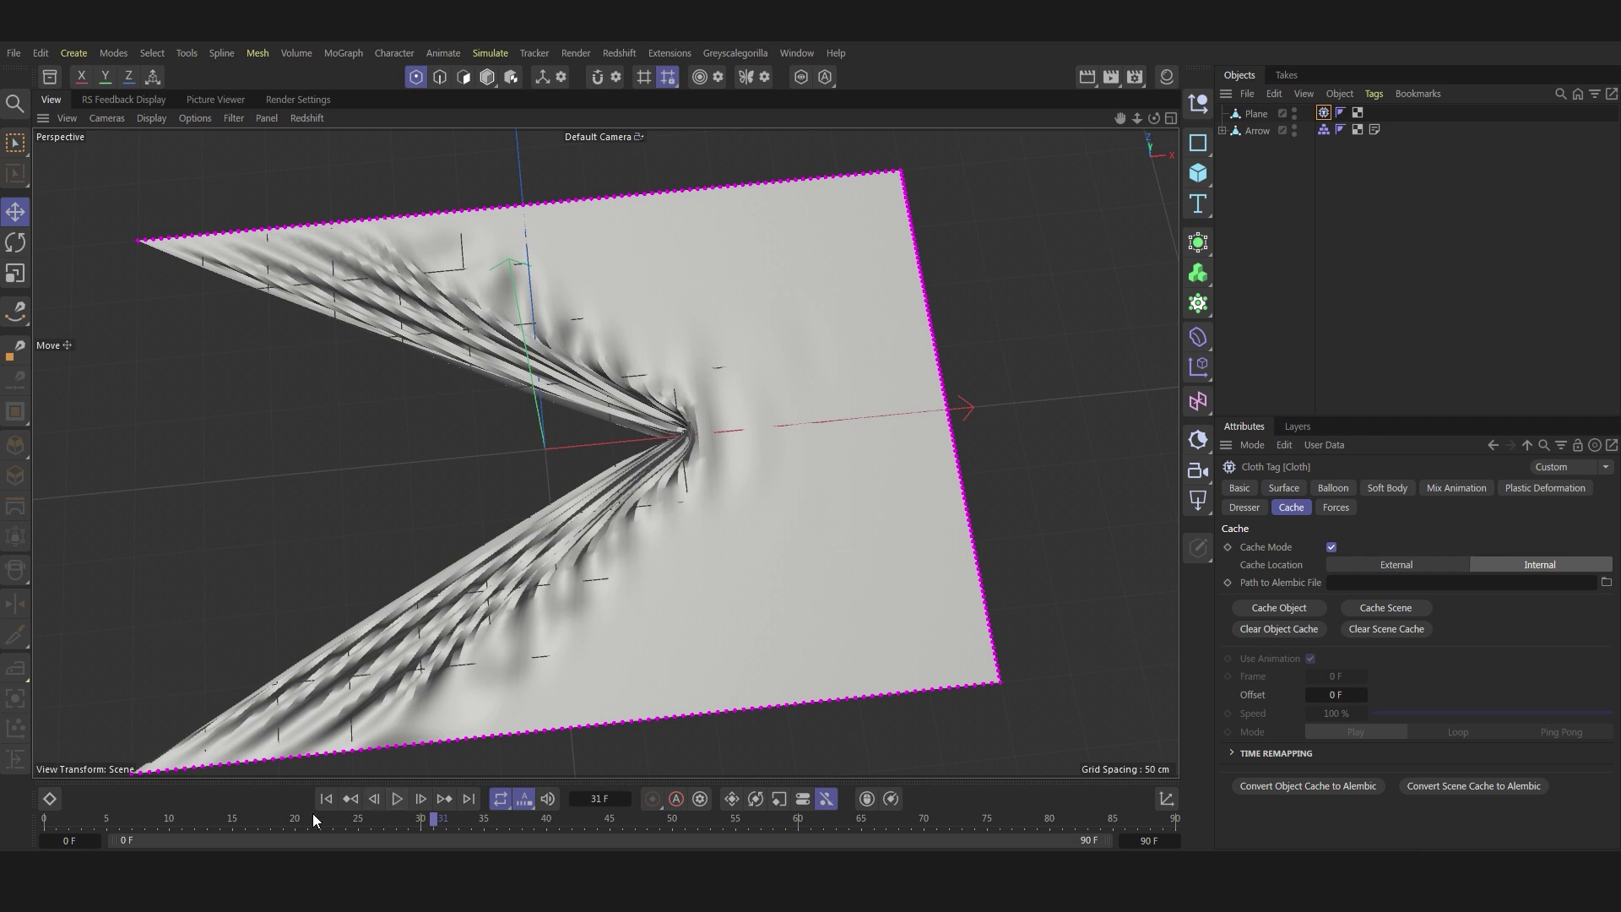
left_click(326, 798)
left_click(397, 798)
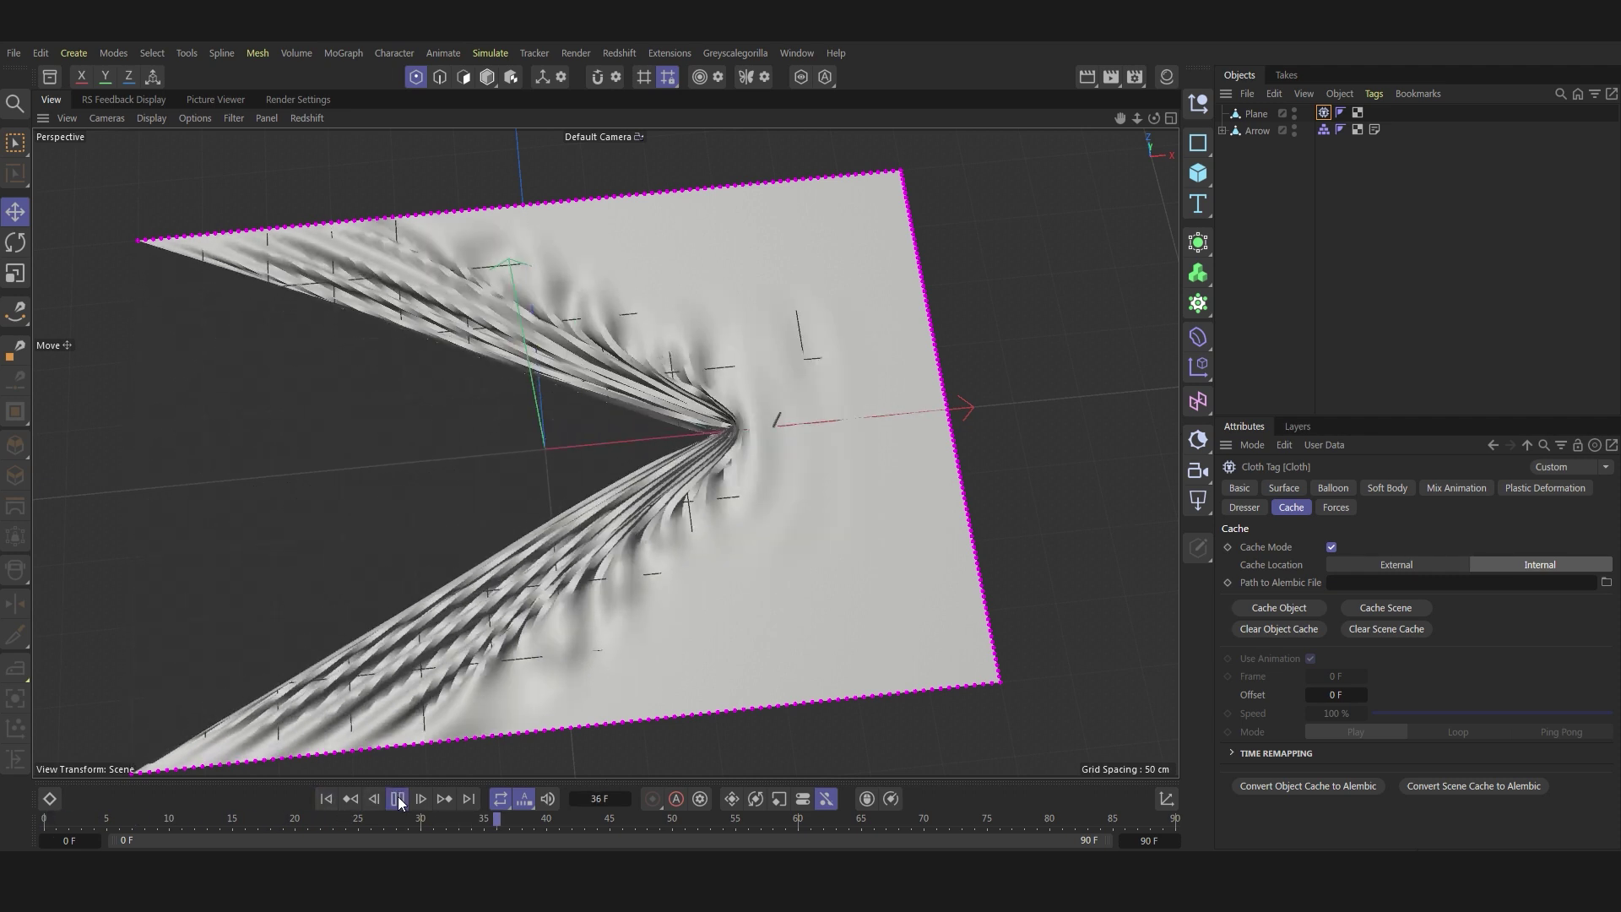
left_click(397, 798)
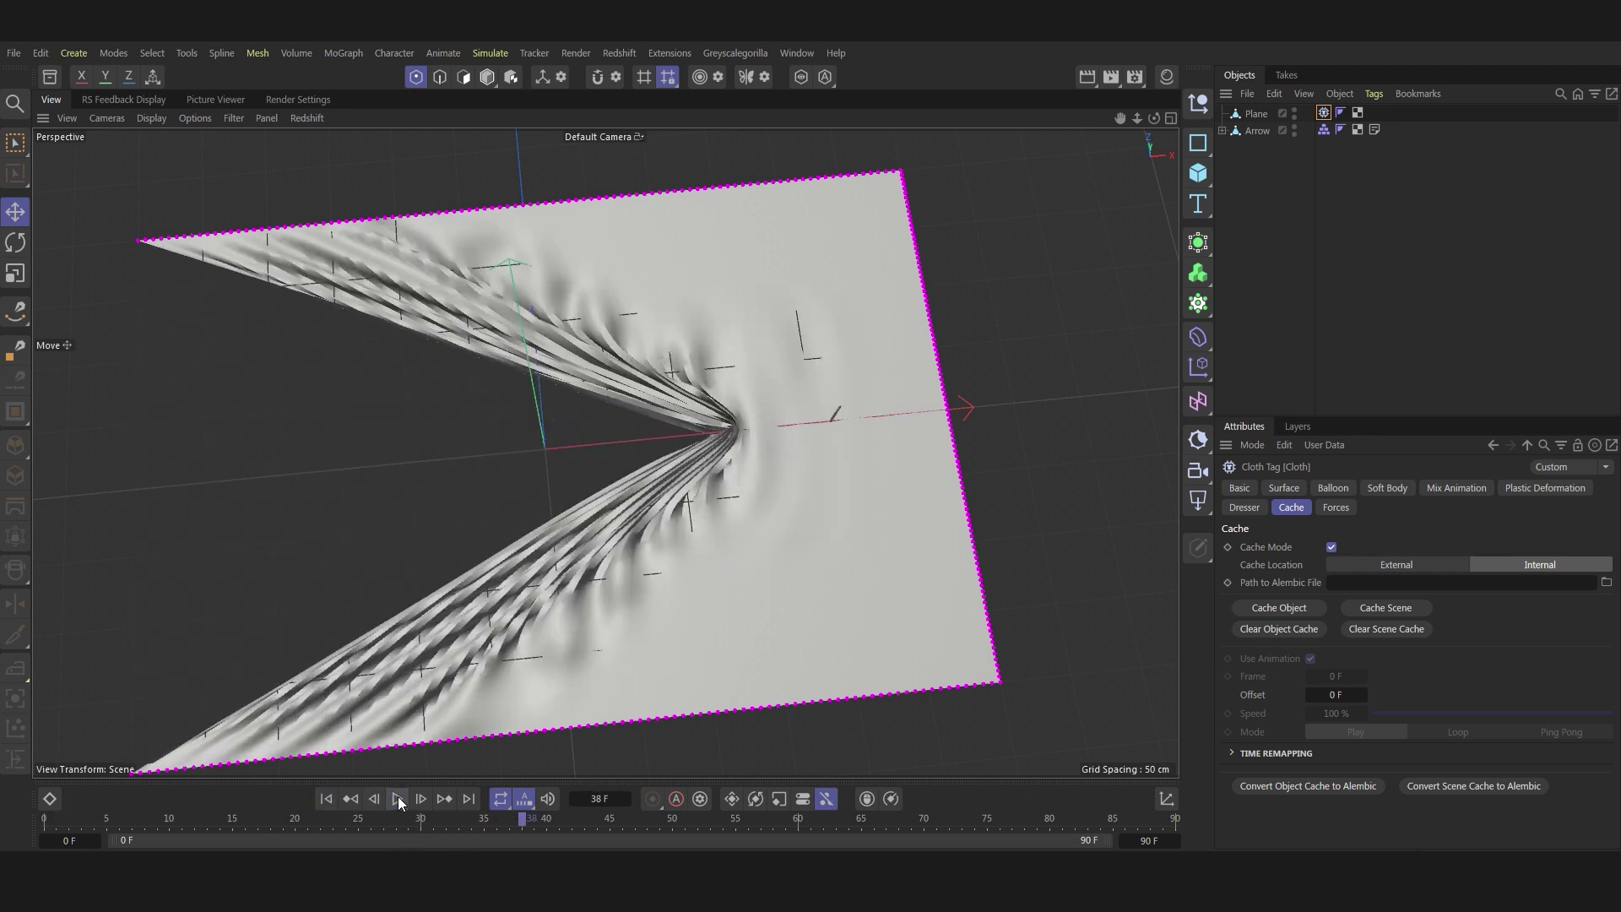
left_click(326, 798)
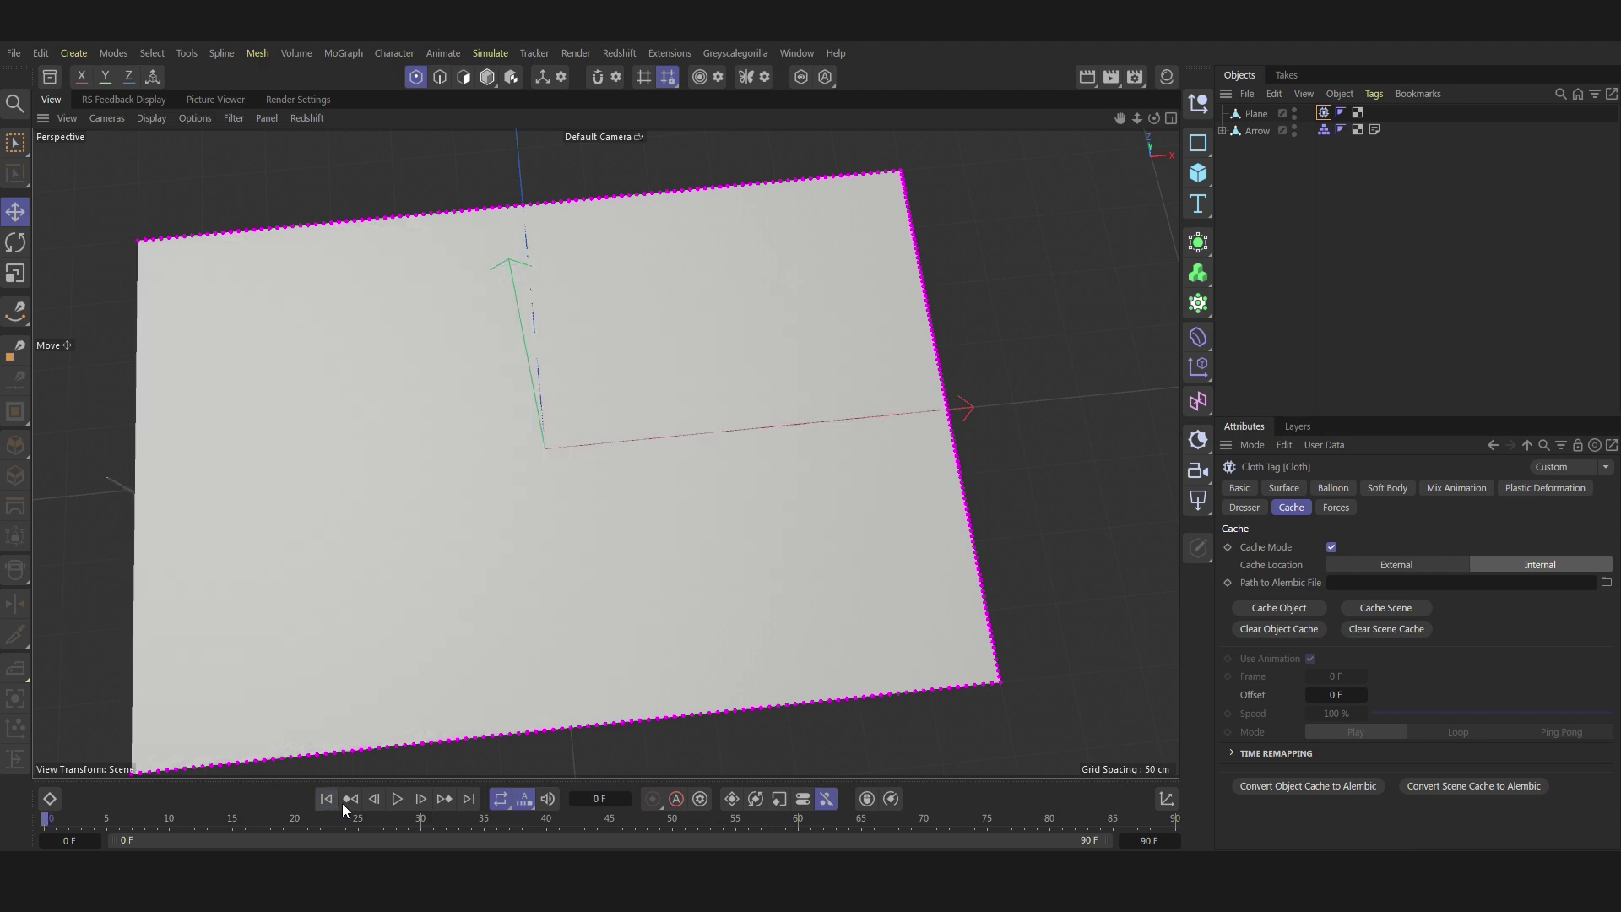
left_click(397, 798)
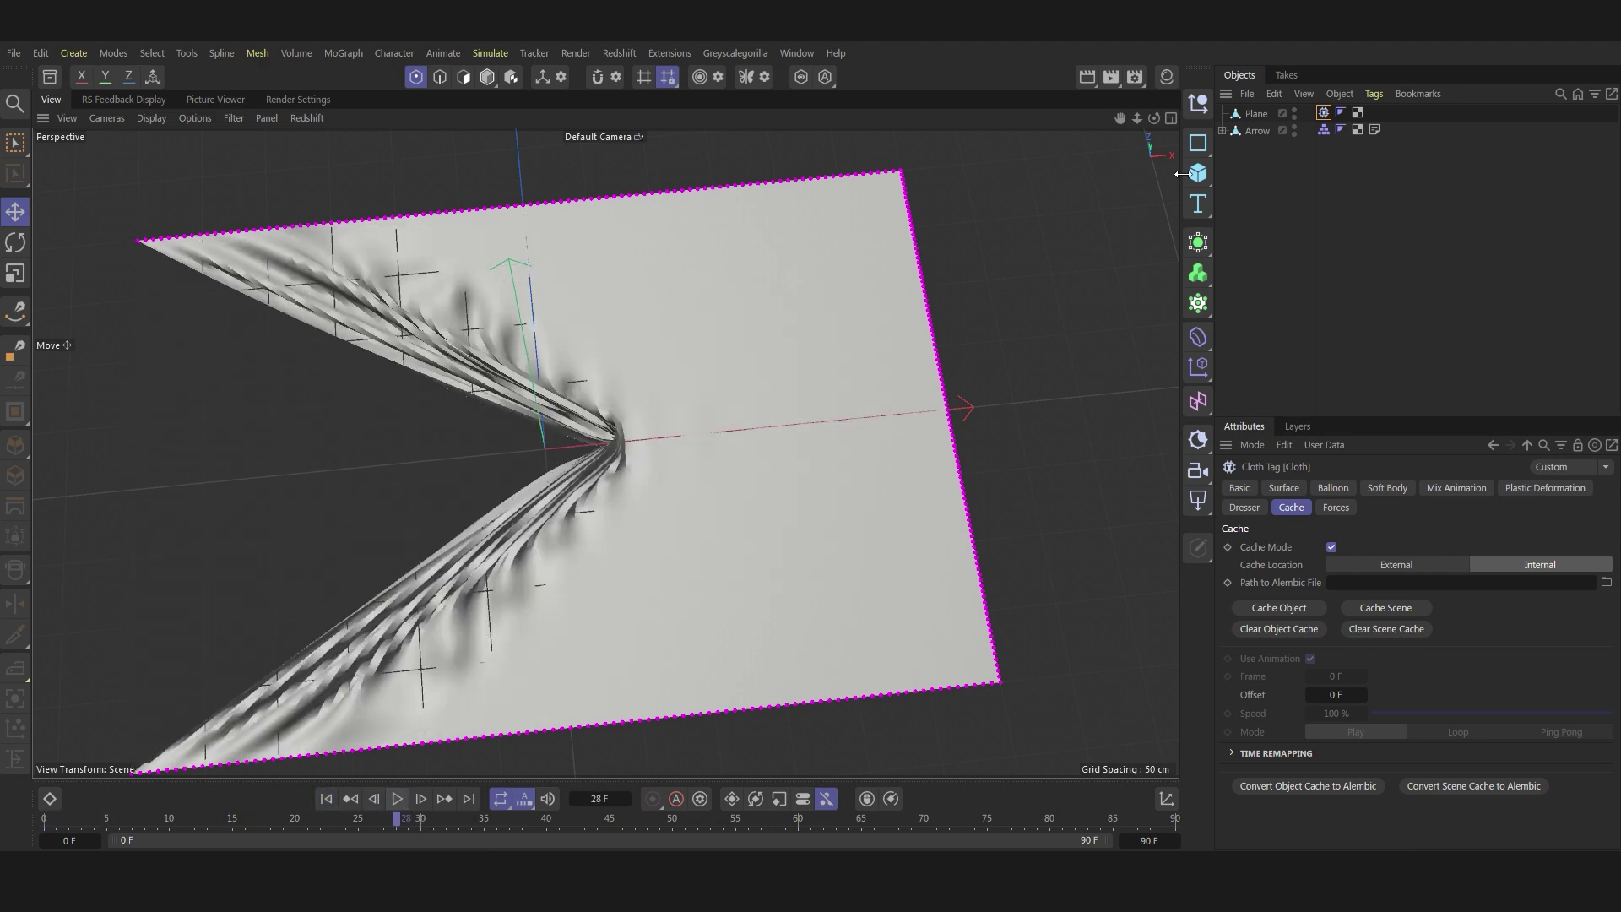
Step: Put the Plane under a Subdivision Surface and inspect the smoothed folds up close
left_click(1246, 117)
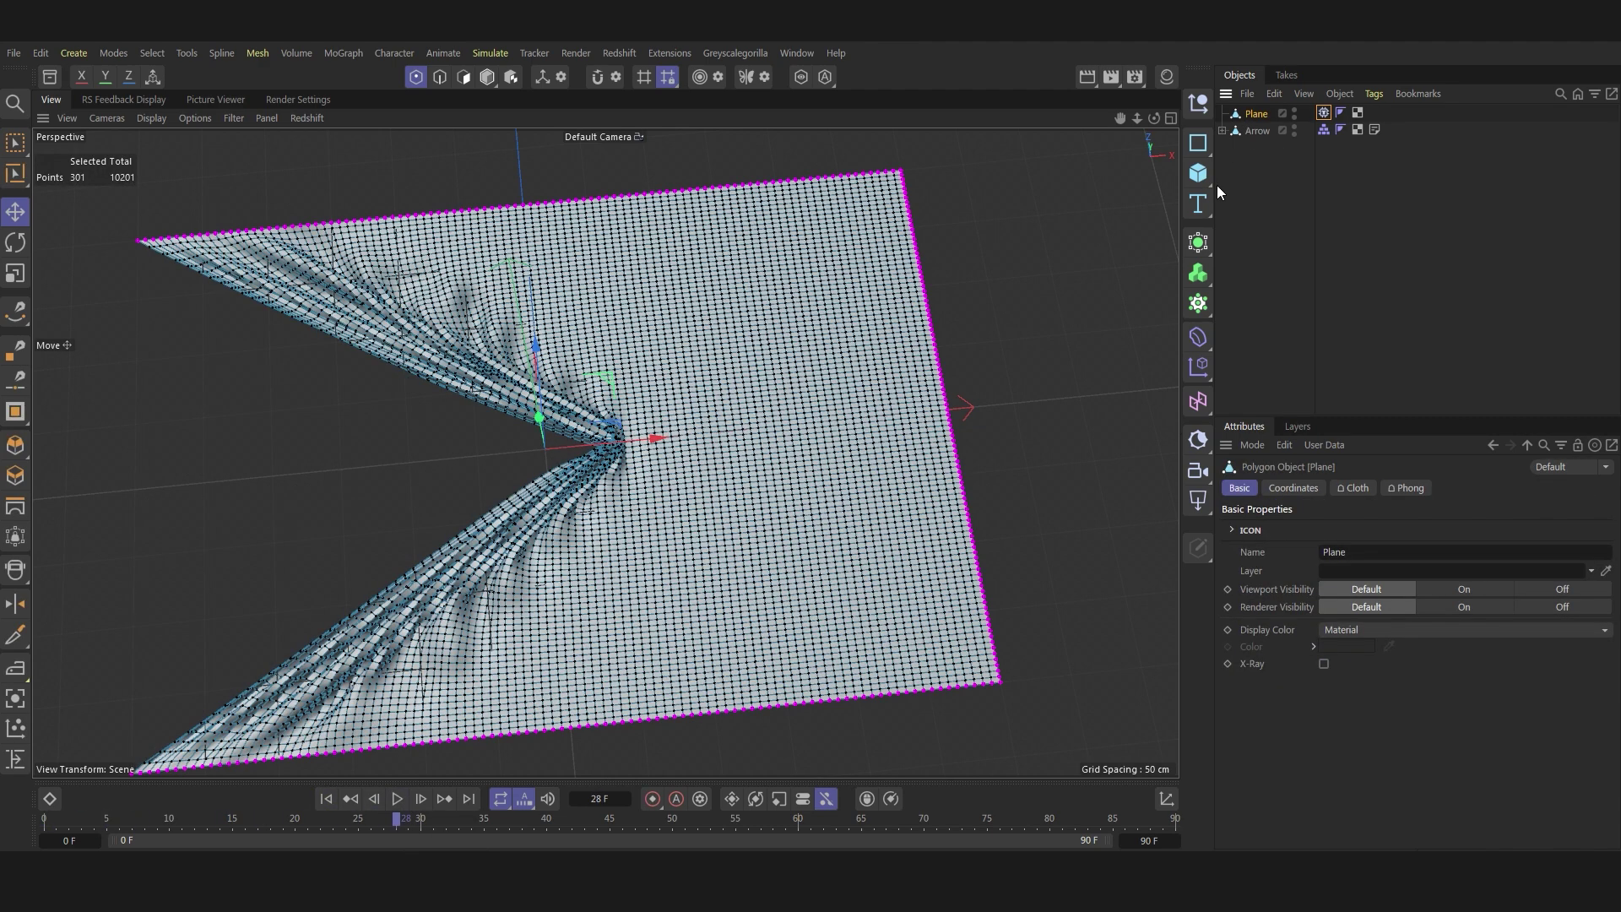
left_click(1198, 244, "alt")
scroll(292, 714, "up", 3)
scroll(319, 670, "up", 5)
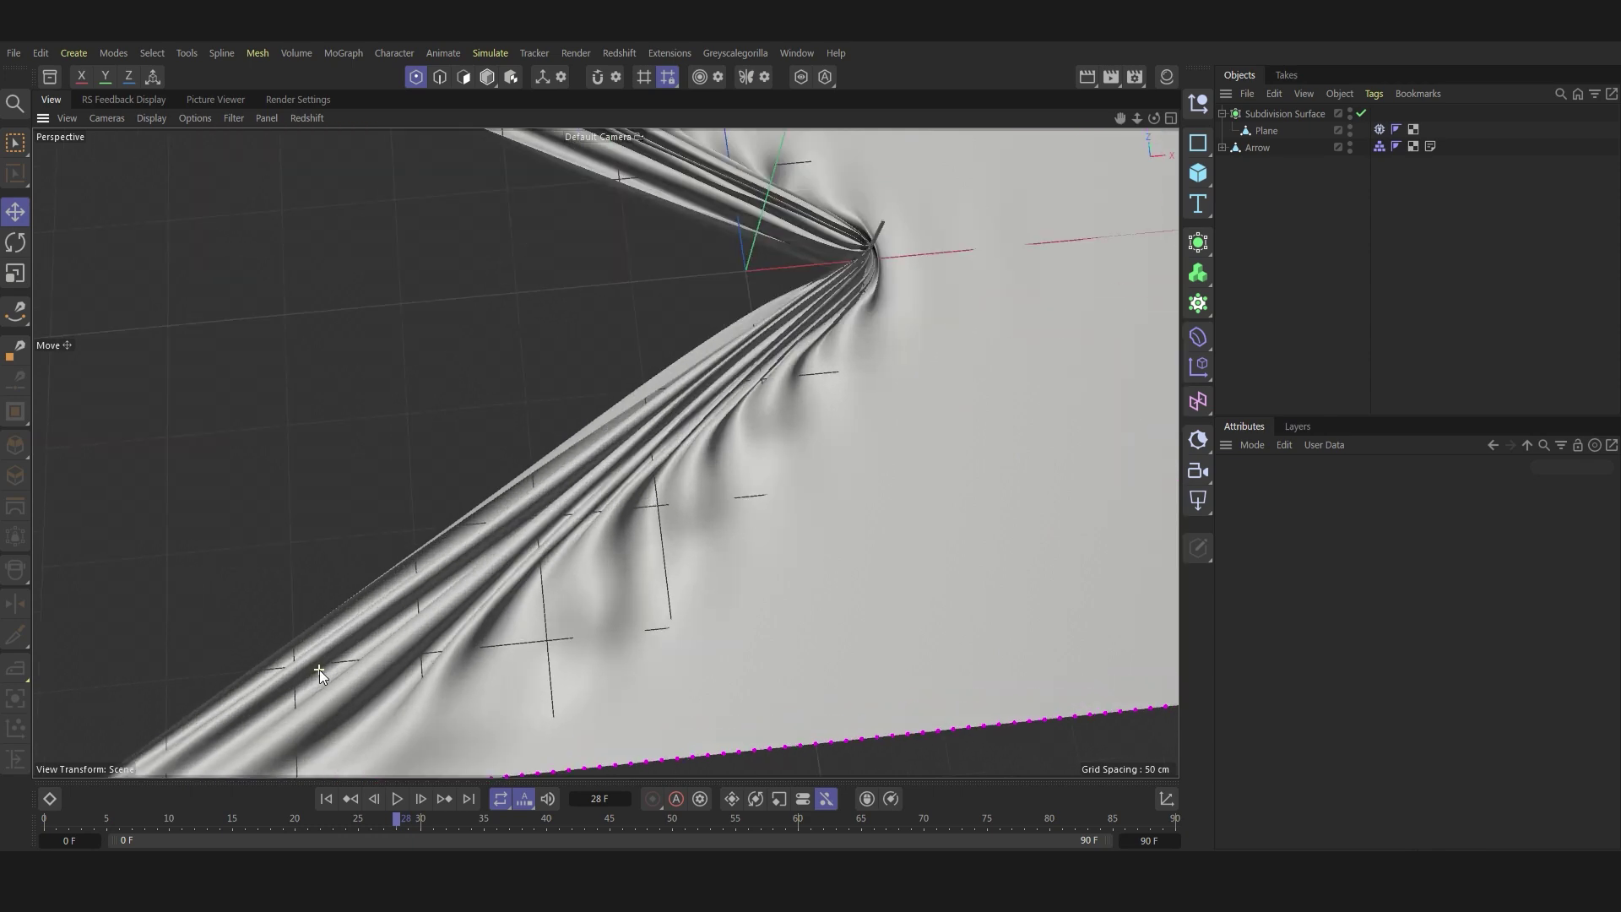
scroll(328, 666, "down", 6)
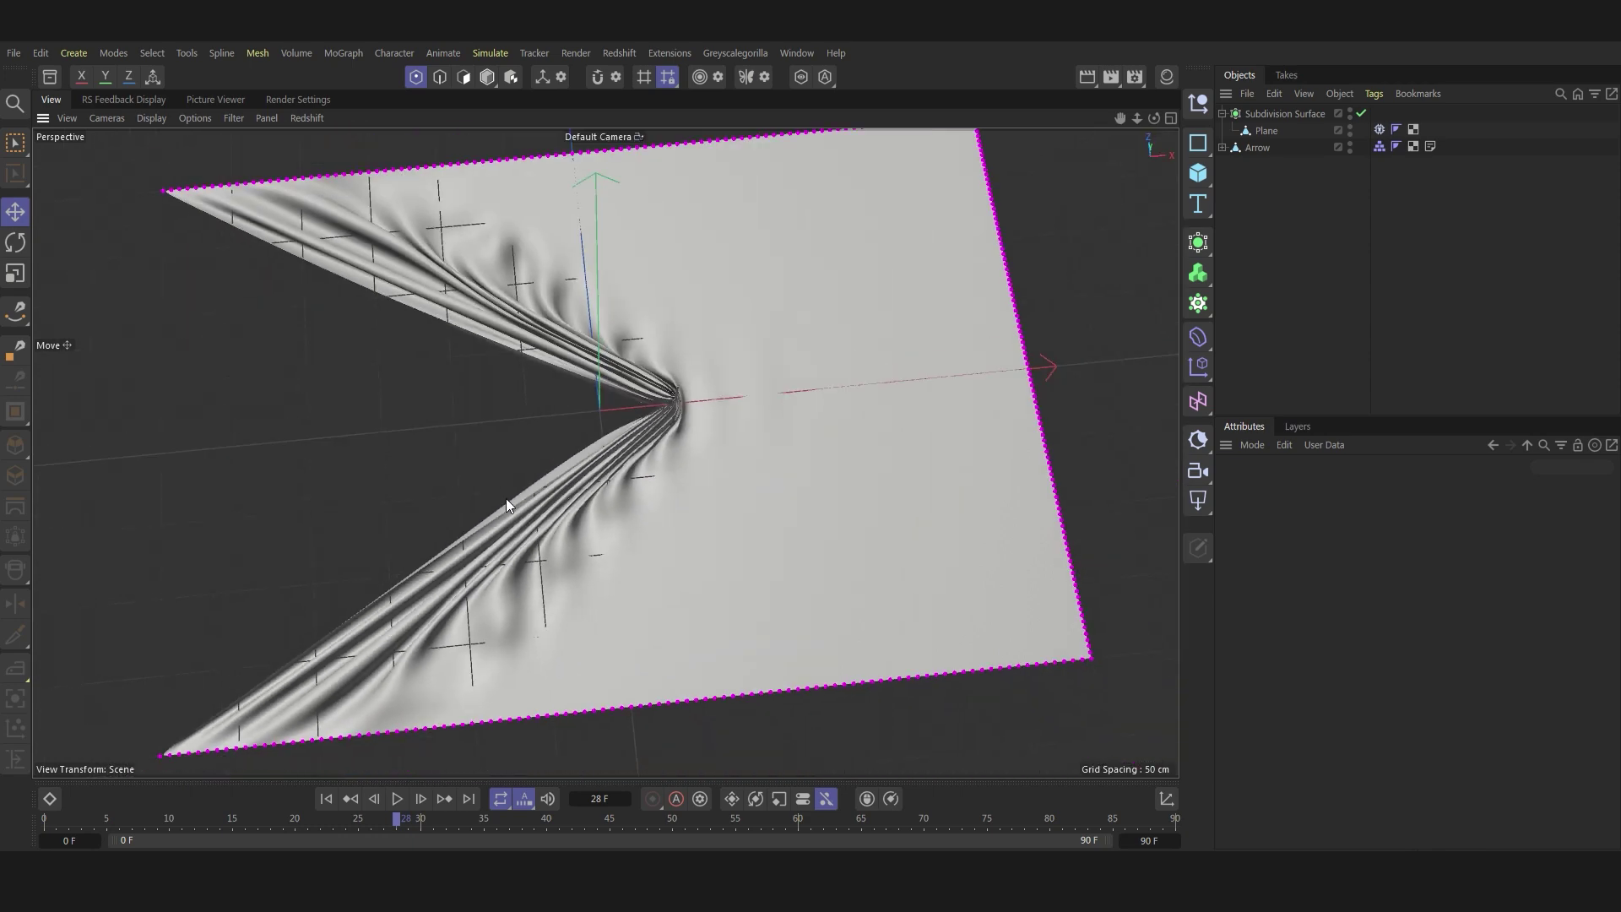
scroll(548, 455, "down", 2)
scroll(646, 383, "up", 6)
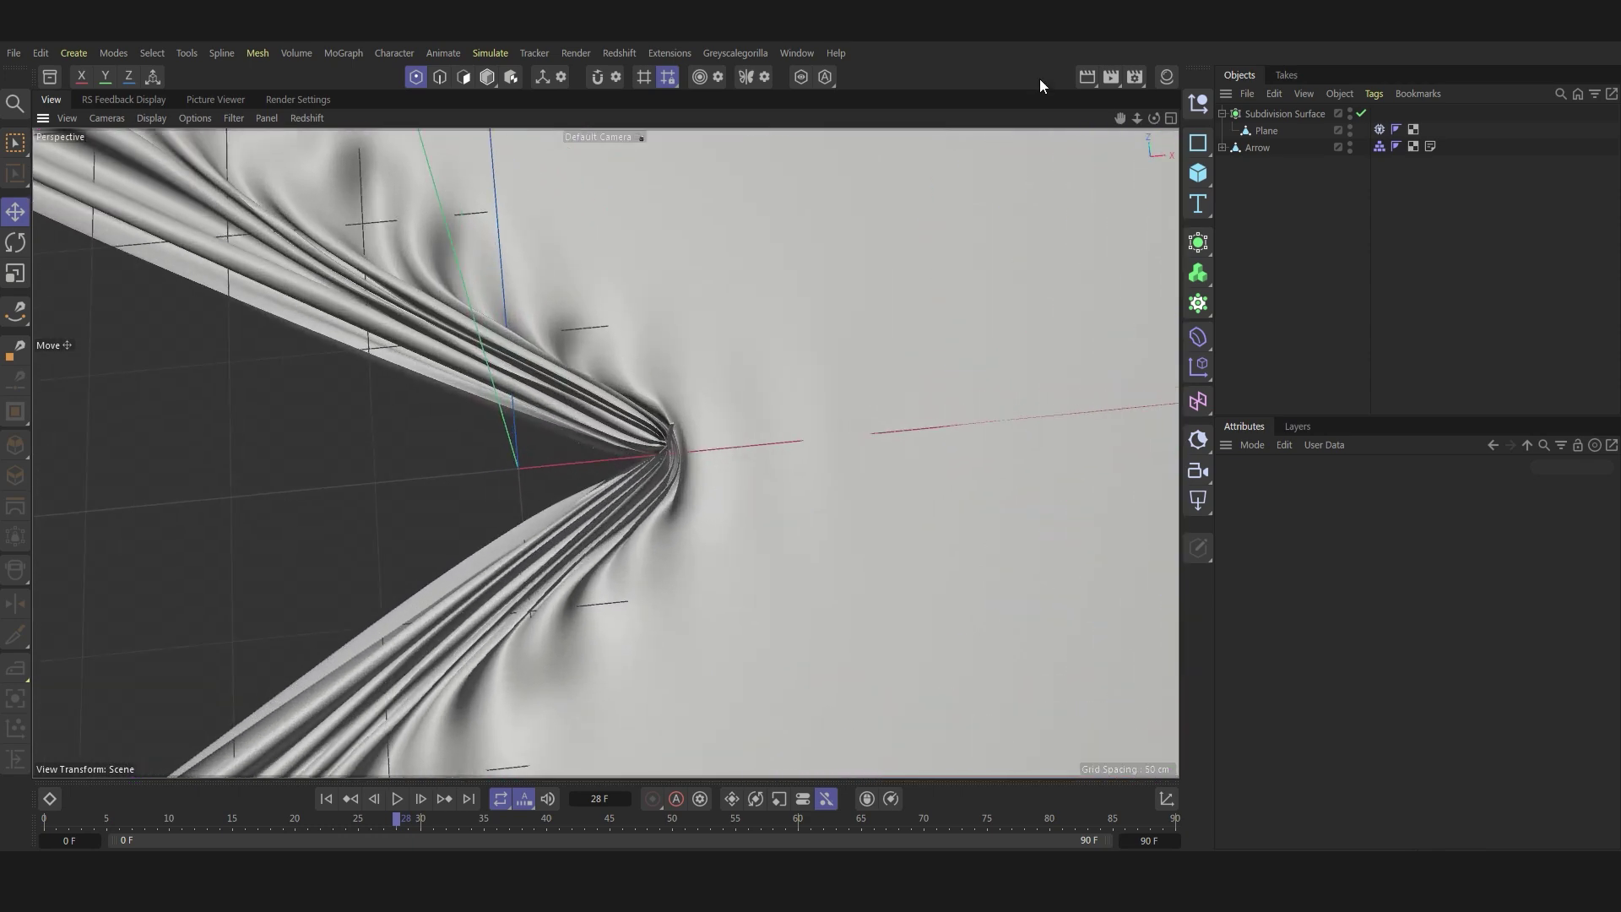
left_click_drag(1154, 118, 1171, 66)
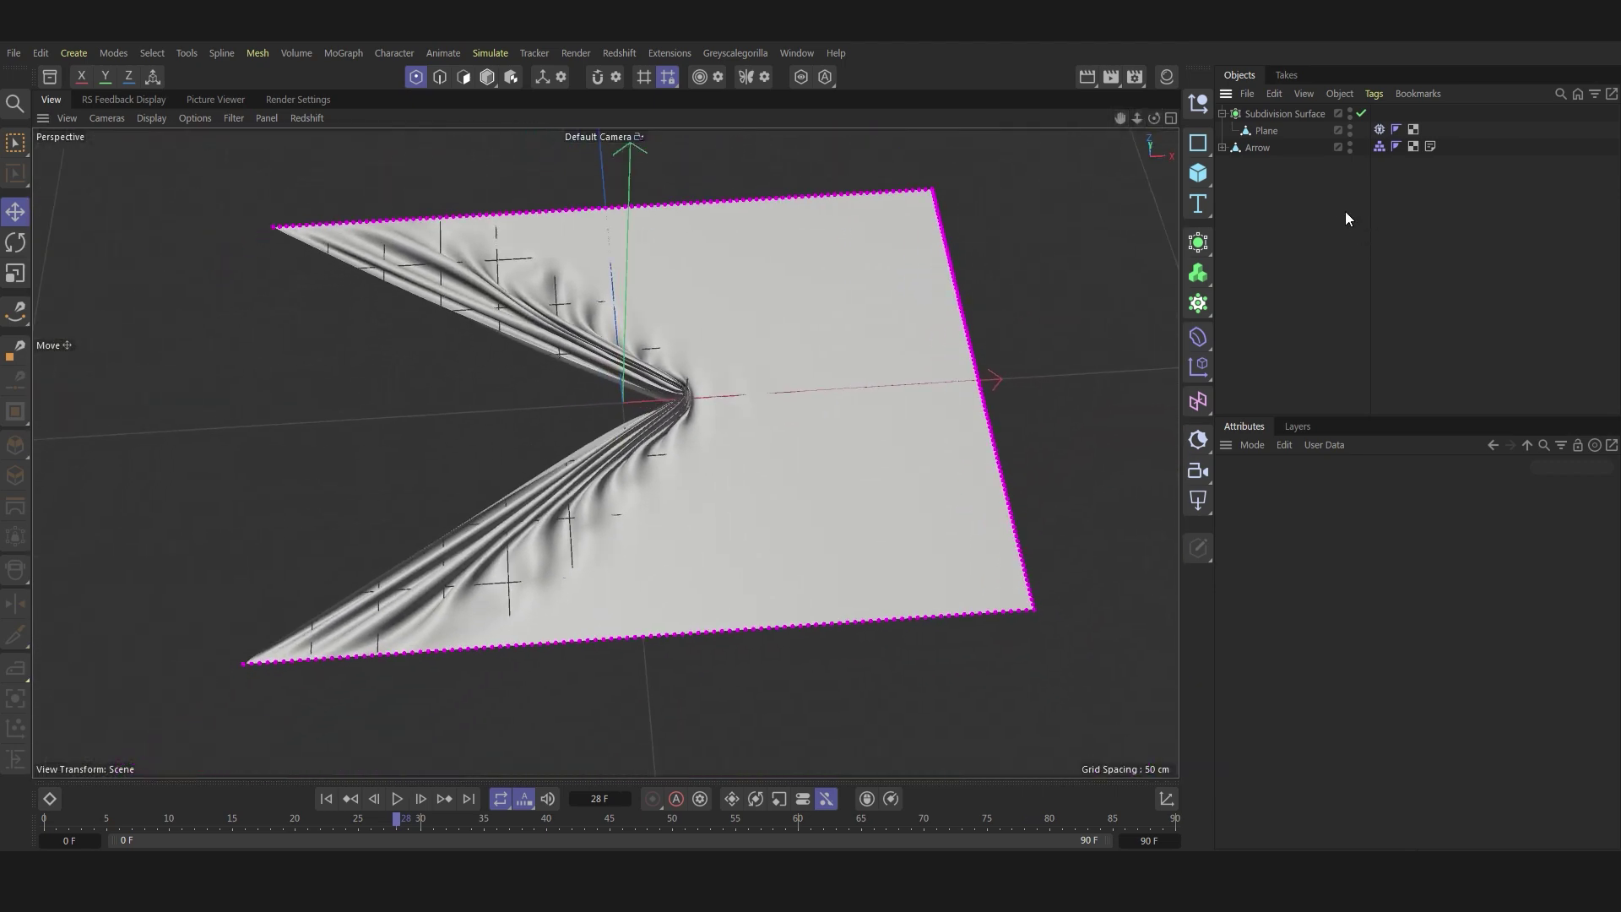
Step: Bake the Plane as Alembic, move the baked copy out of the Subdivision Surface, and delete the generator with the original plane
right_click(1257, 133)
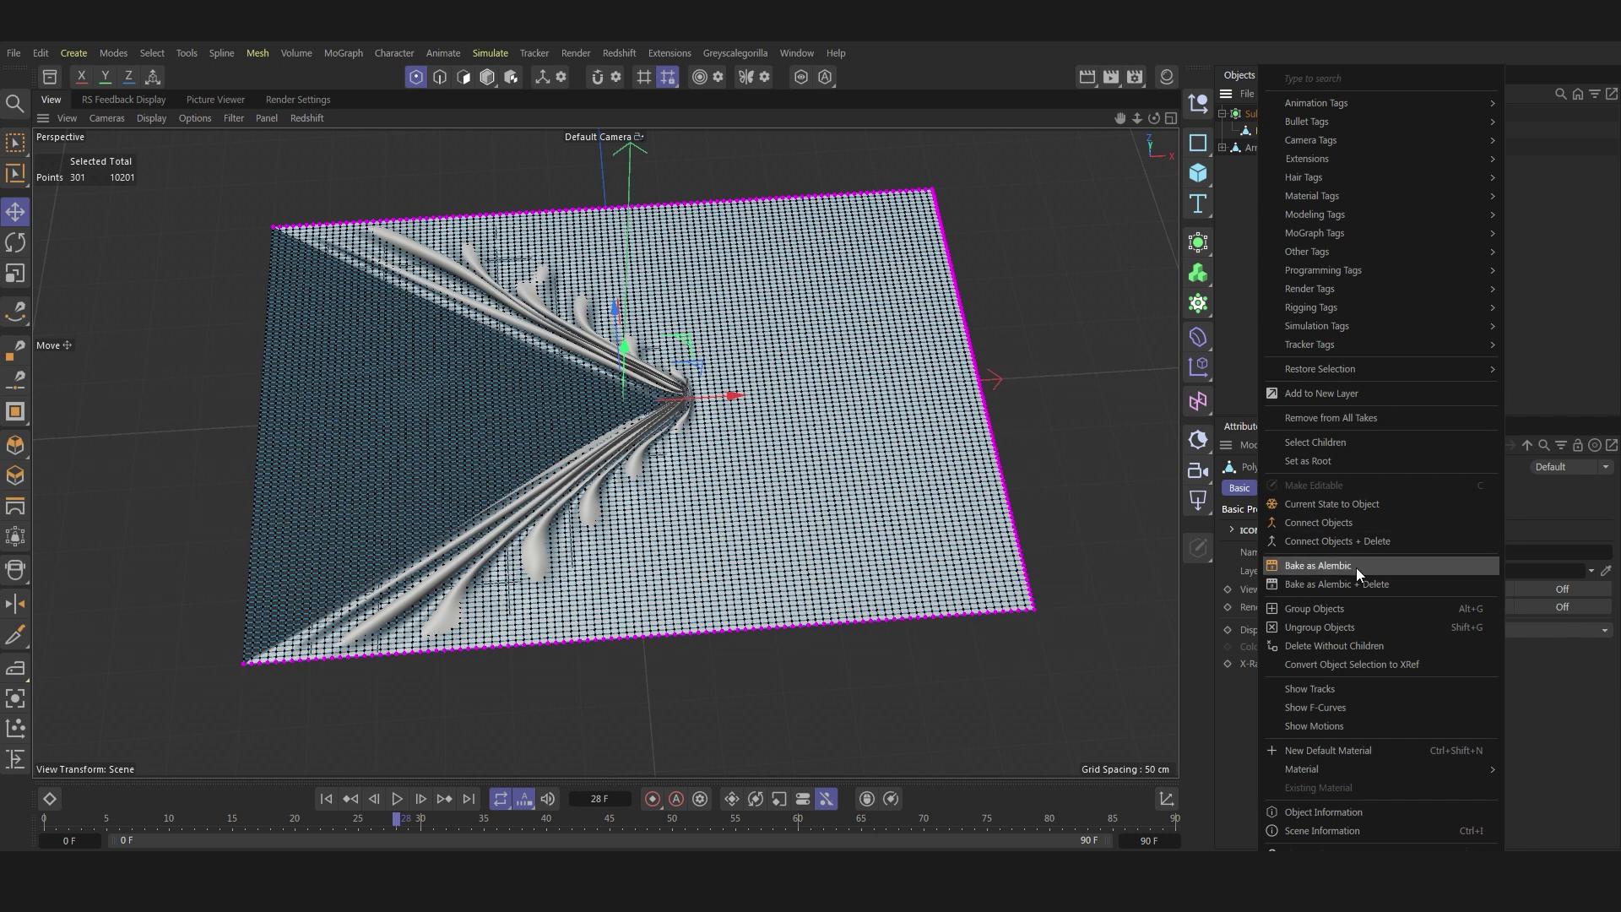
left_click(1355, 566)
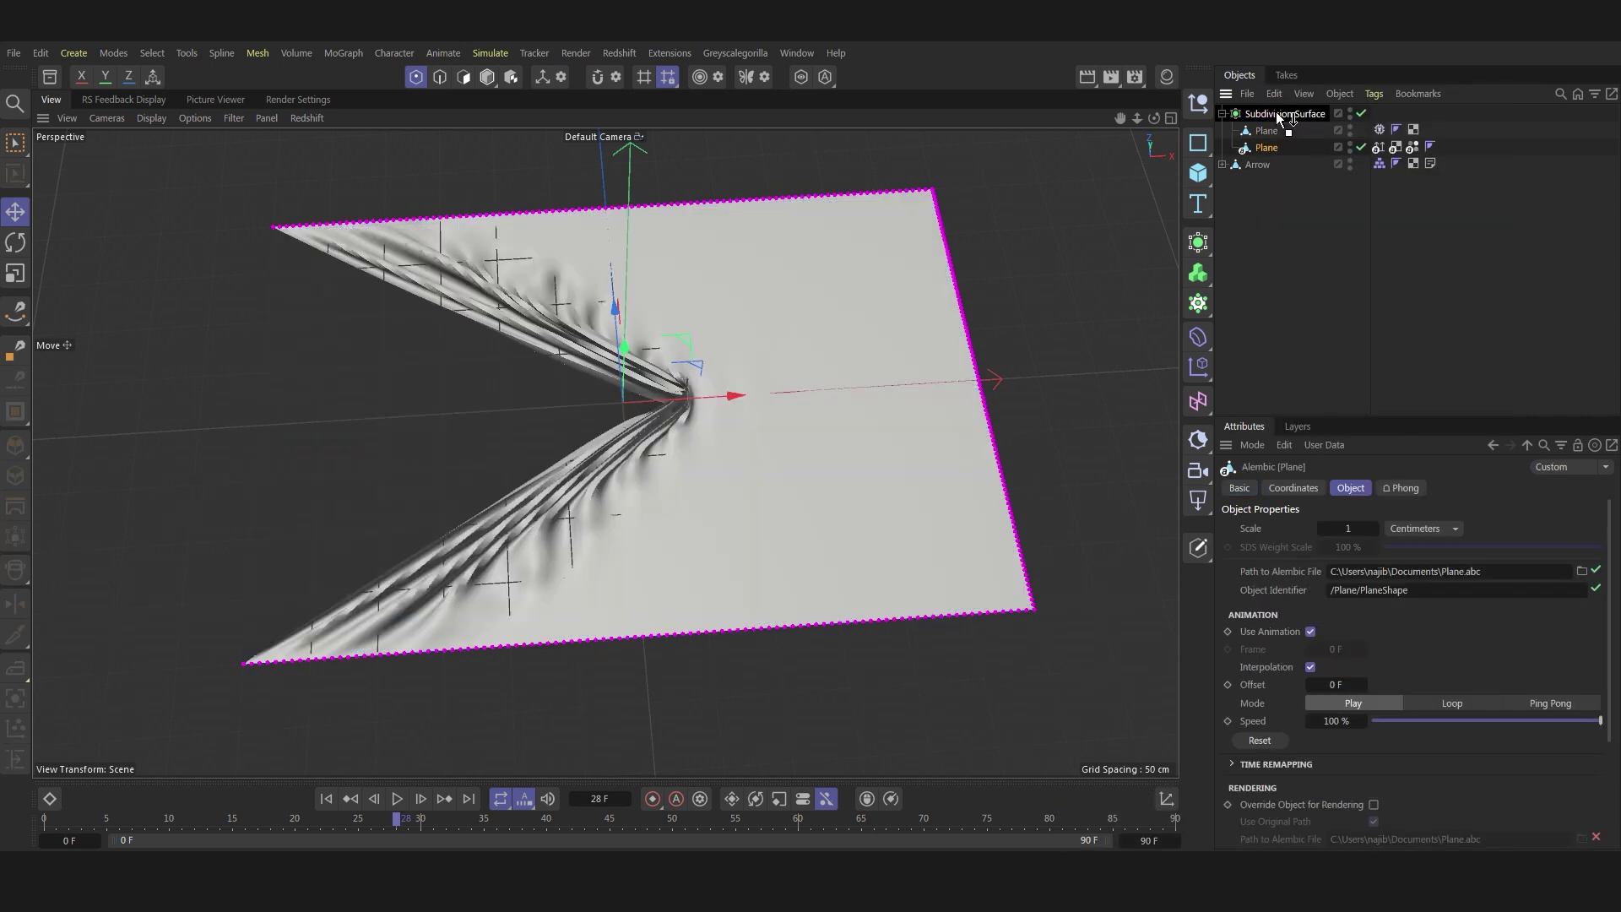
left_click_drag(1280, 118, 1258, 125)
key("Delete")
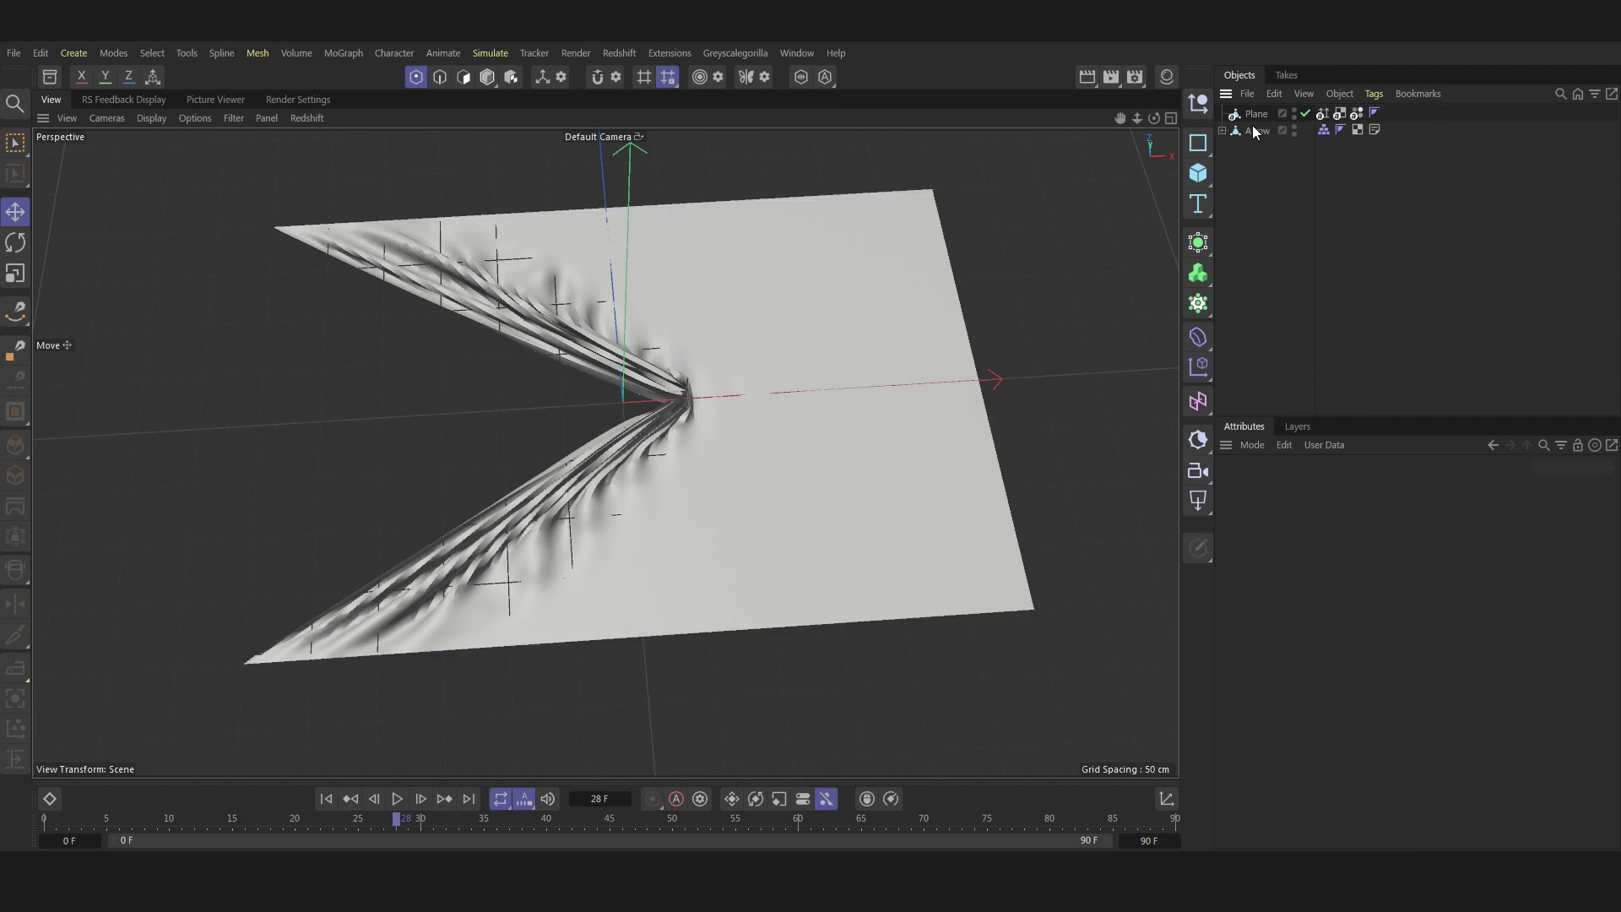
Step: Return to frame 0 and disable Interpolation and Use Animation on the Alembic plane
left_click(1255, 115)
left_click_drag(309, 829, 68, 843)
left_click(1311, 667)
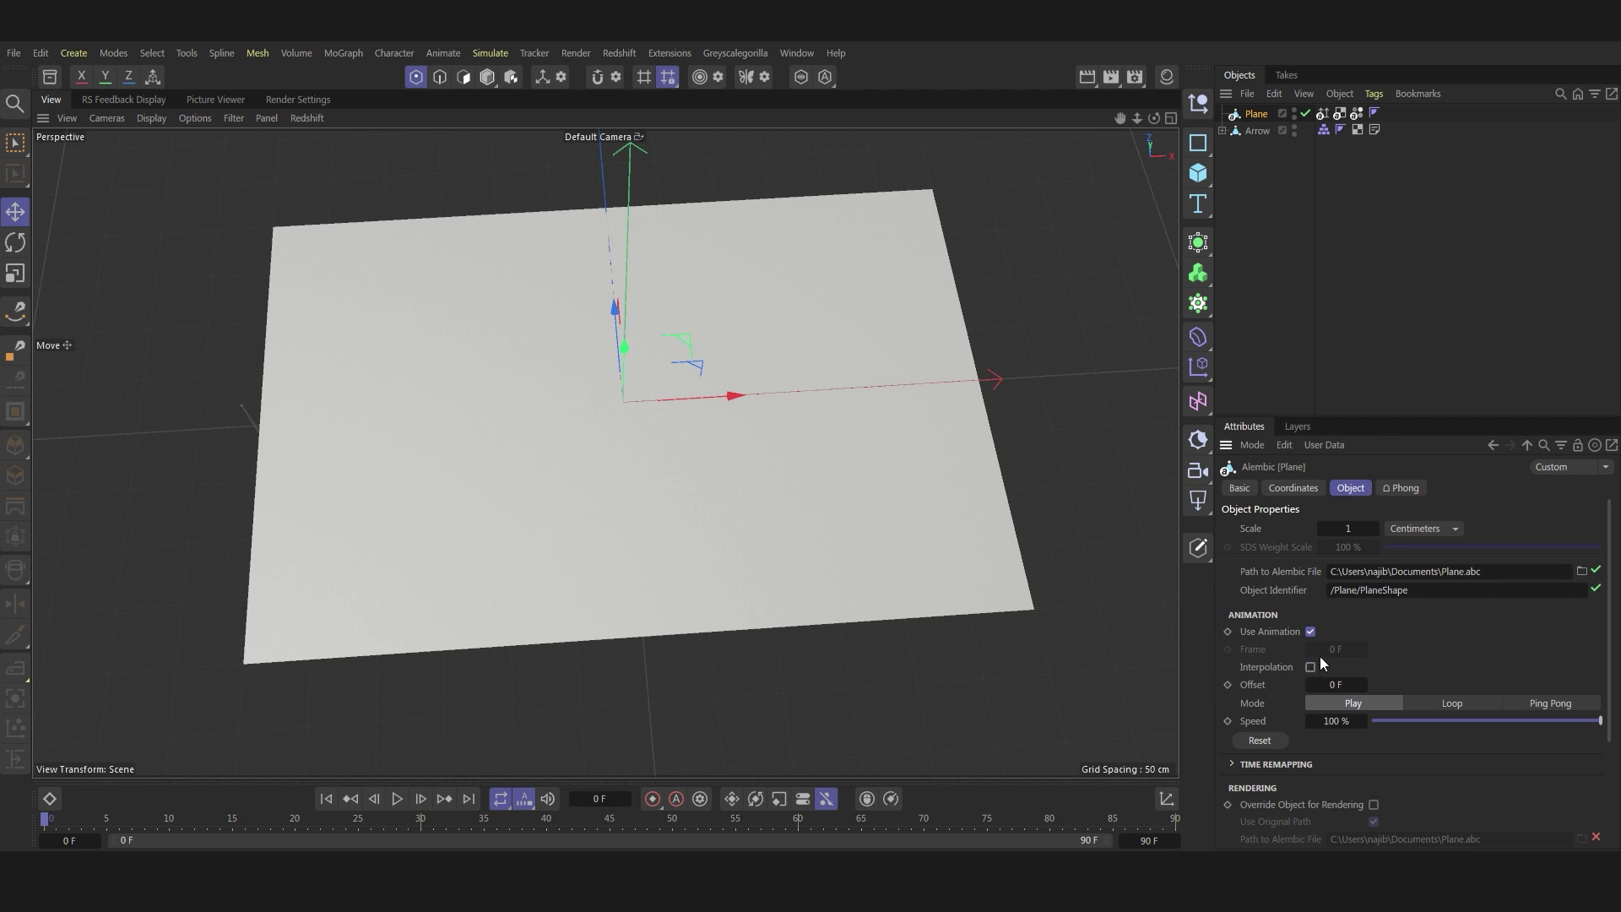
left_click(1311, 631)
Step: Keyframe the Alembic plane's Frame parameter at frame 0, and set it to 35 F at timeline frame 50
left_click_drag(1362, 649, 1362, 648)
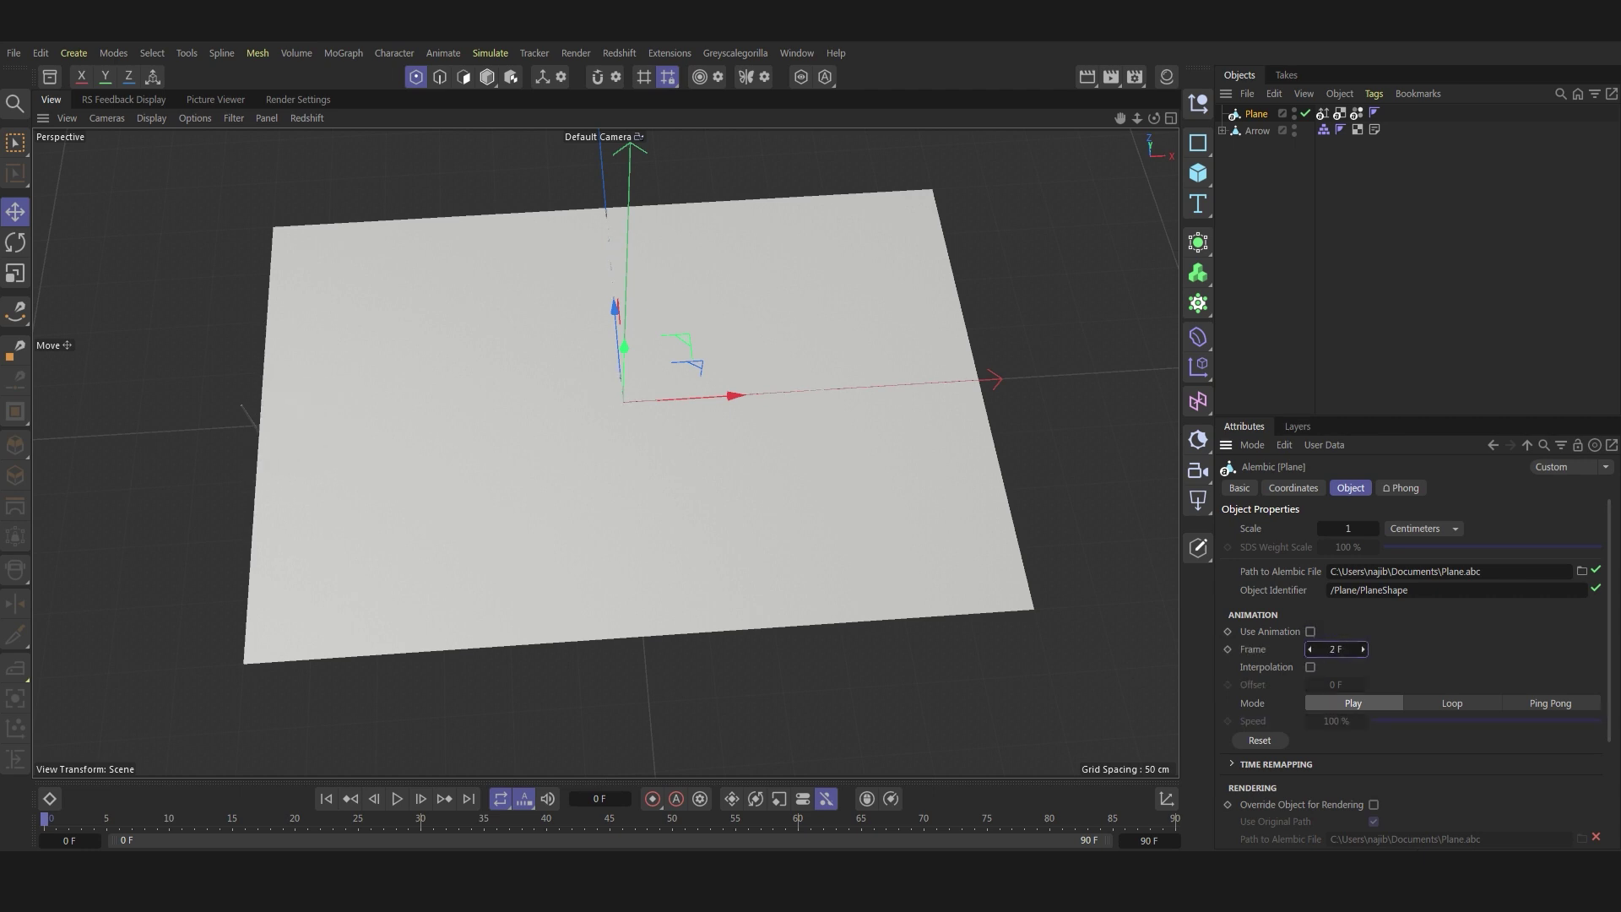
left_click(1228, 648)
left_click_drag(418, 823, 756, 840)
left_click_drag(1333, 651, 1390, 651)
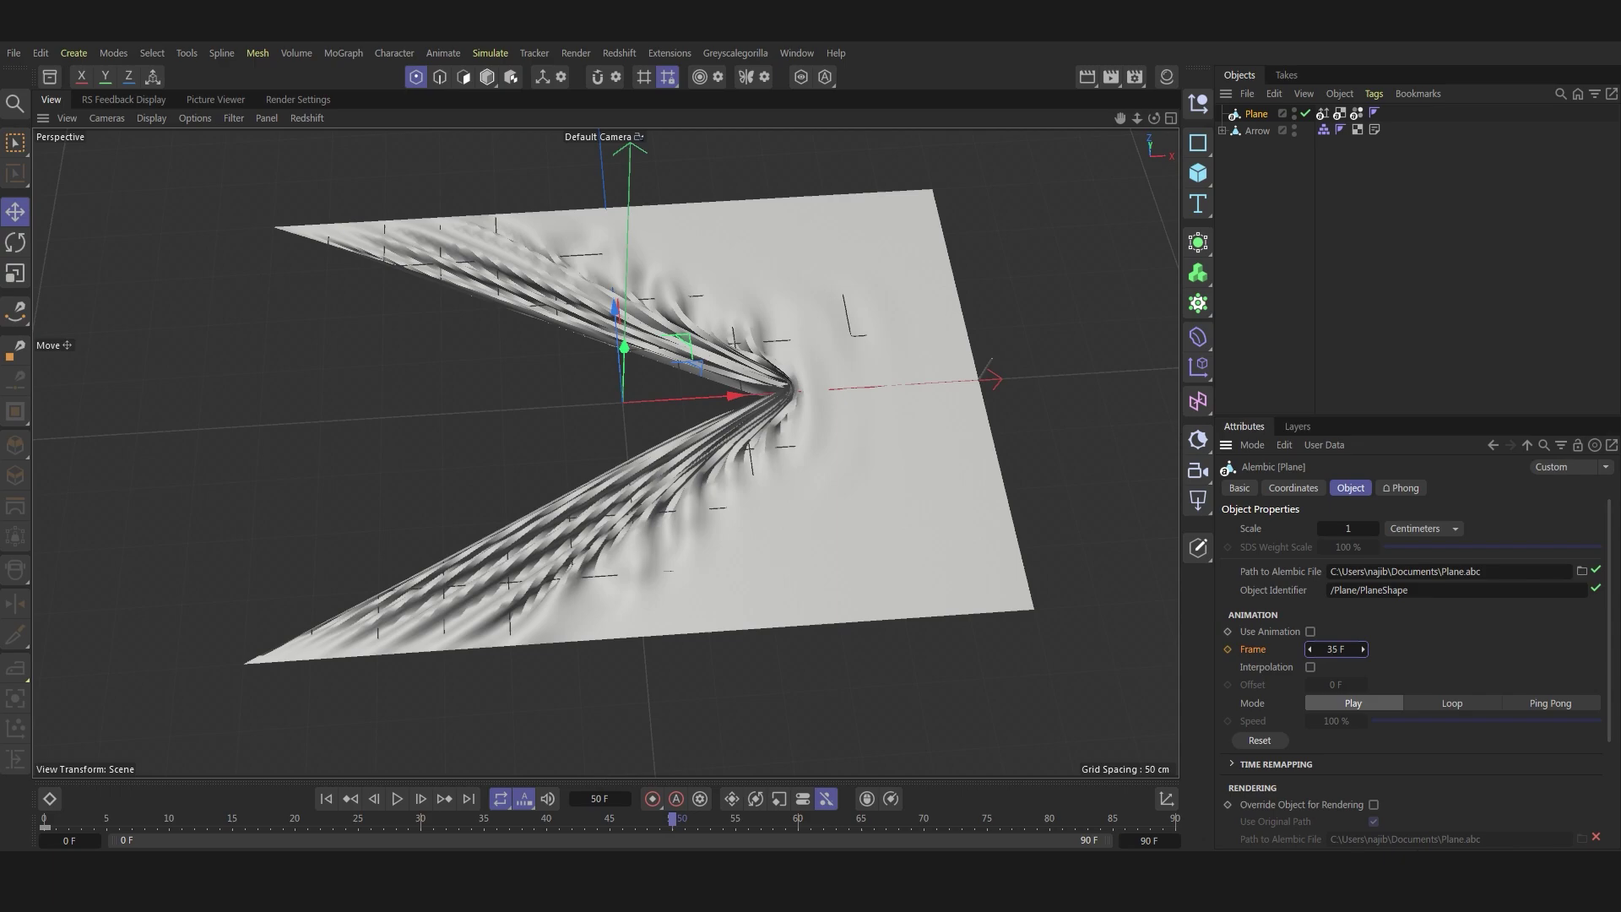